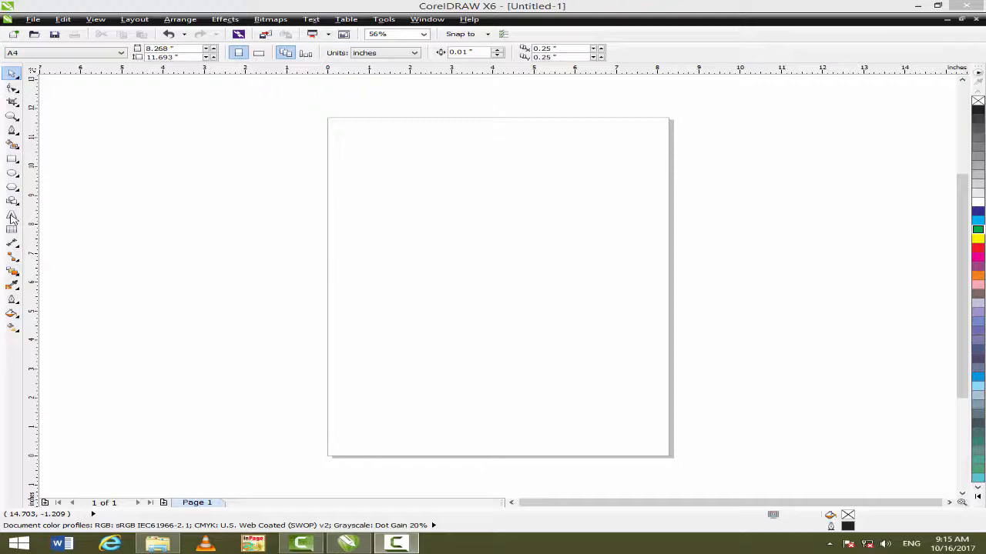
Add the artistic text "FCA" at 24 pt in the upper part of the page
click(11, 216)
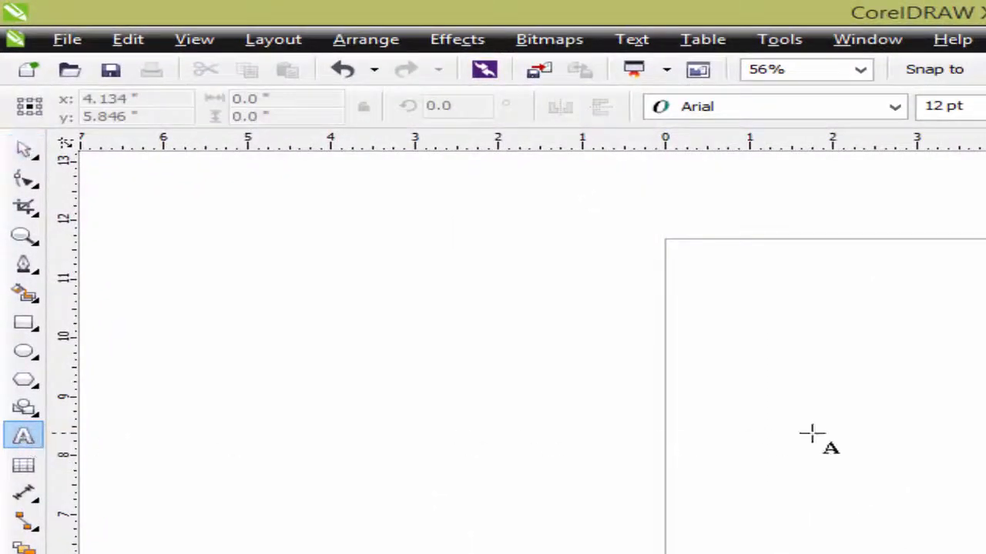
click(846, 422)
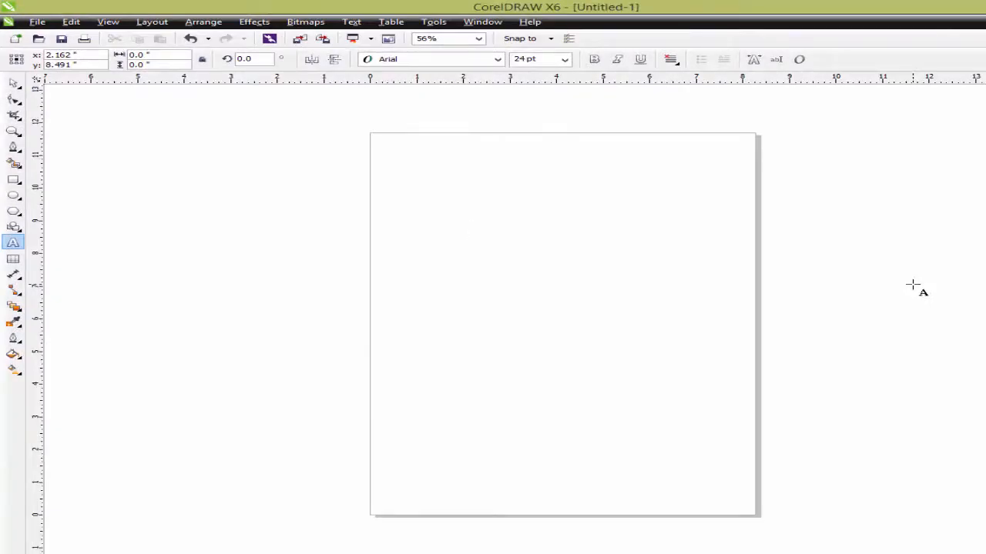
text(FCA)
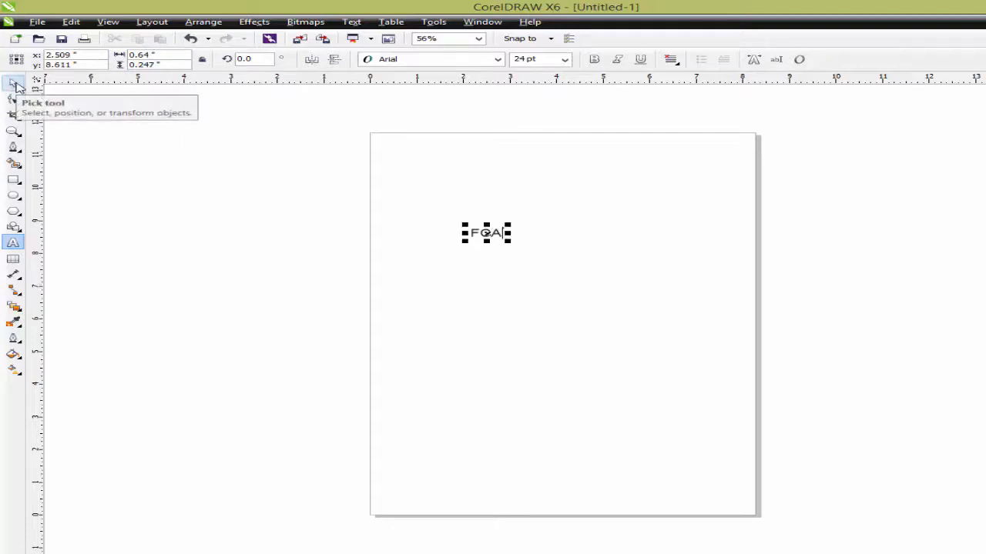
Enlarge the FCA text to about 177 pt and move it down to the middle of the page
click(15, 83)
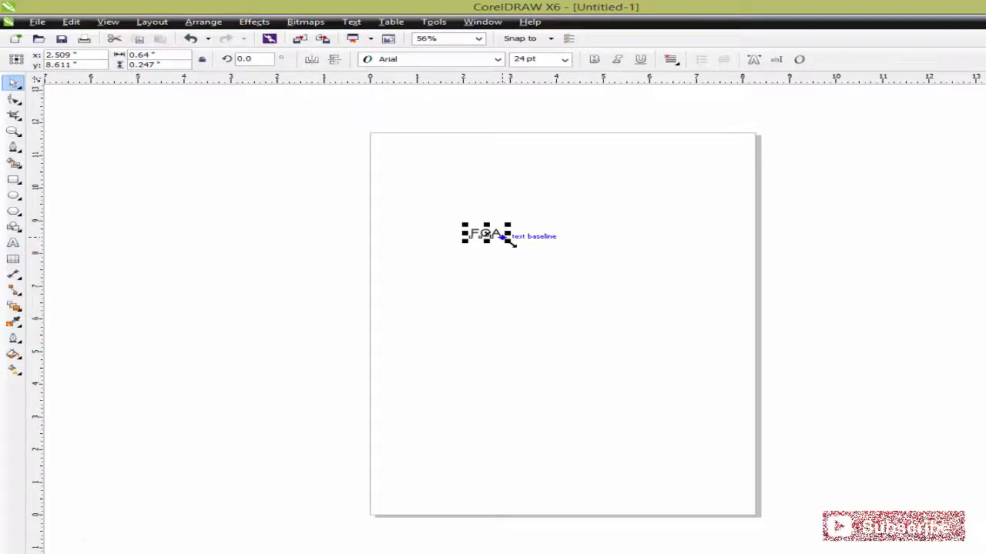
click(533, 256)
drag(533, 257, 704, 347)
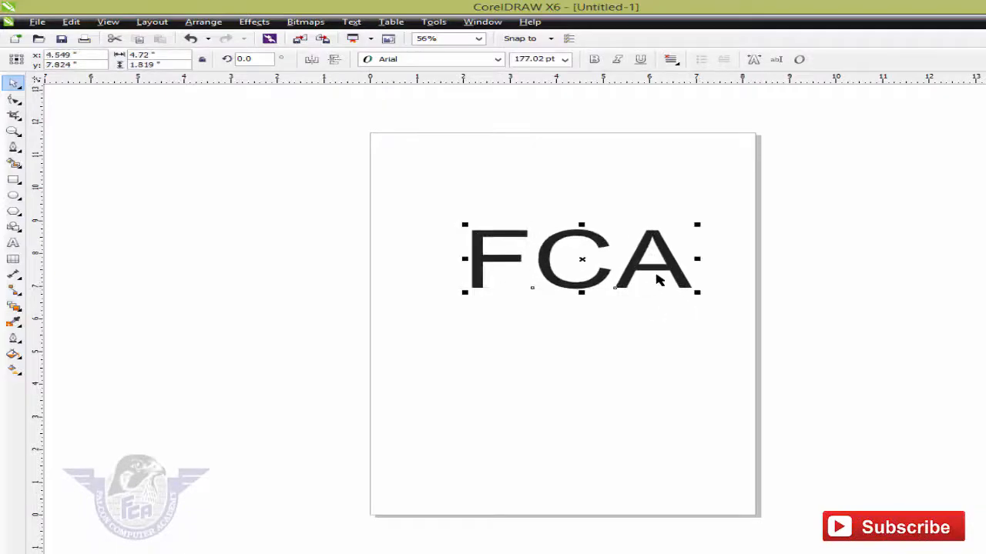
drag(652, 284, 637, 333)
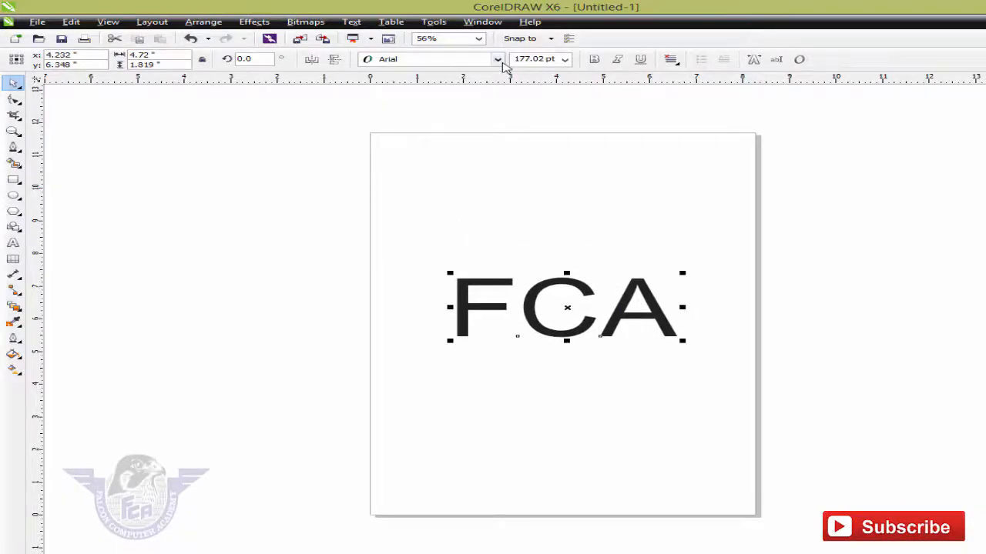
Change the FCA text's font to Arial Black and move the text up the page
click(497, 59)
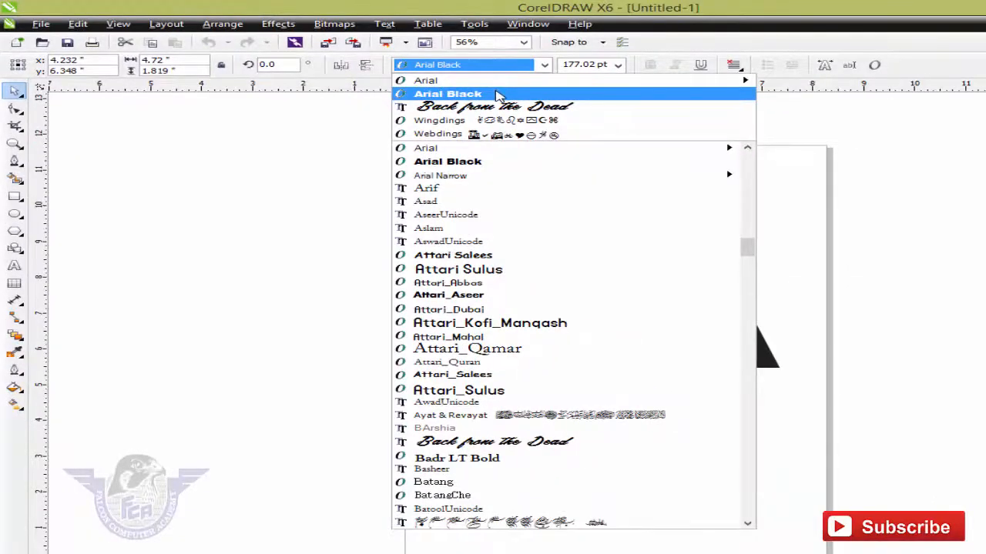
click(497, 94)
drag(702, 345, 676, 280)
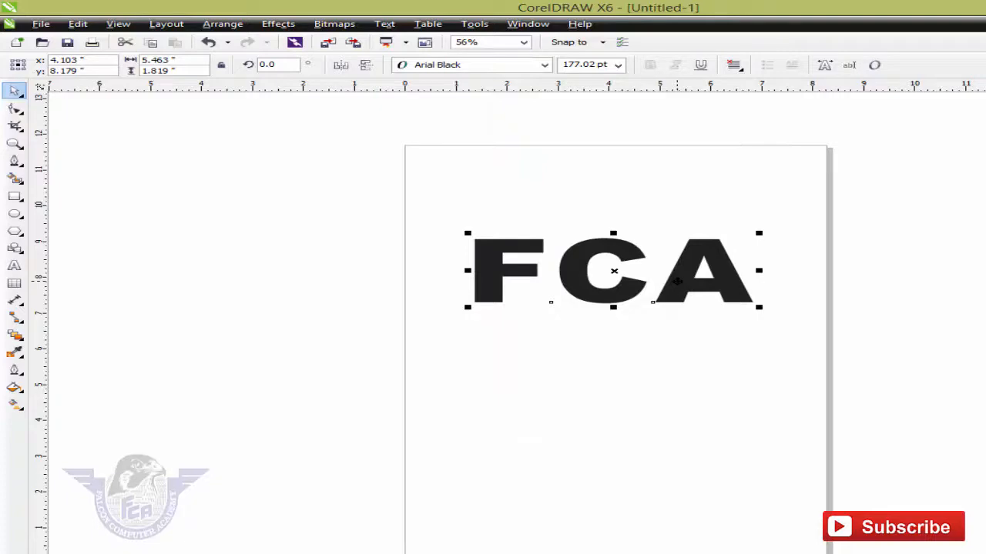
Convert the FCA text to curves and move it slightly down the page
right_click(678, 282)
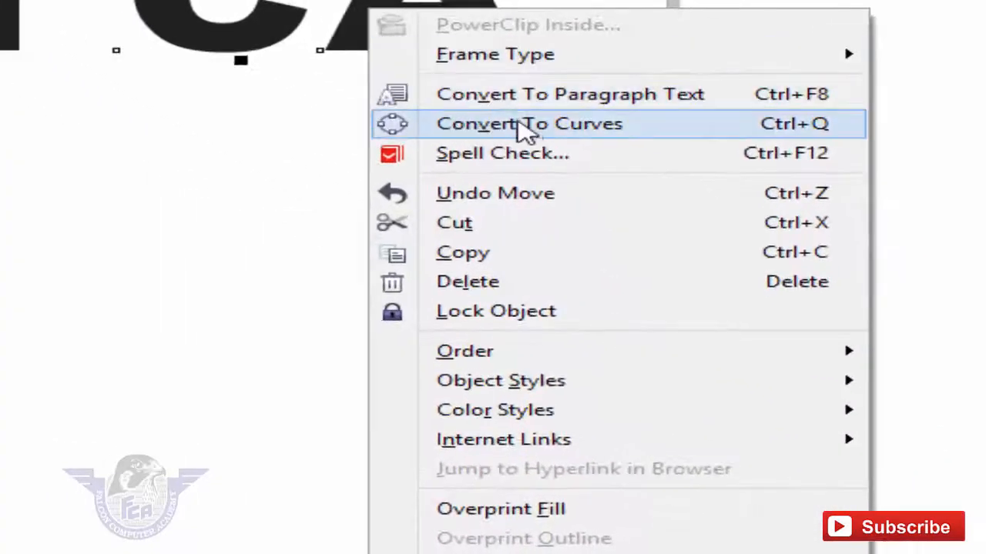
click(526, 127)
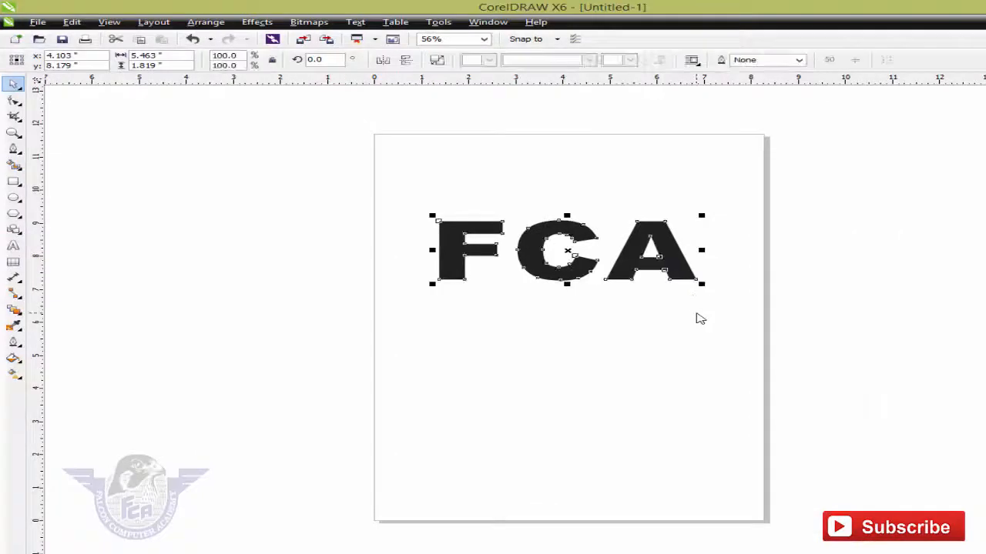
drag(692, 276, 692, 312)
click(727, 293)
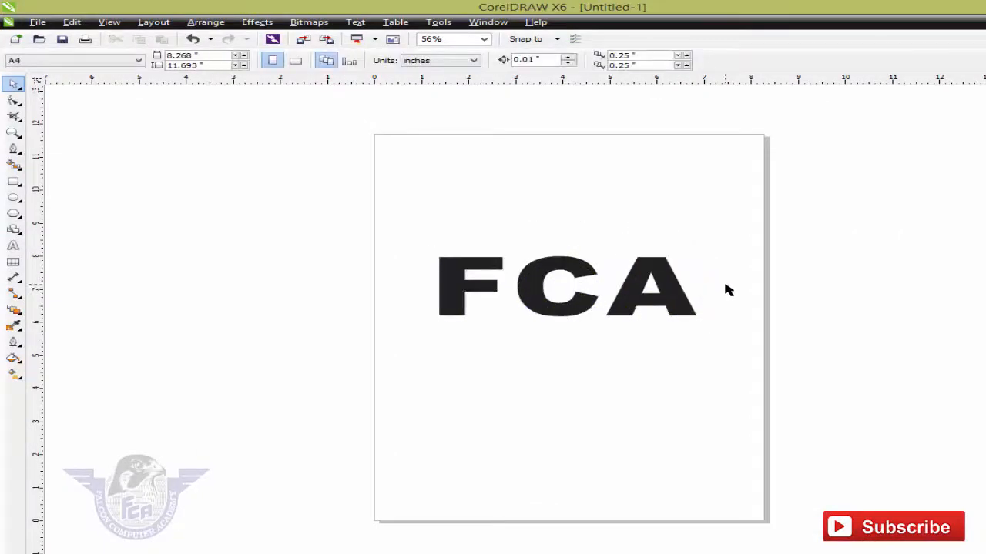
Draw a closed Pen shape, about 7.54 by 2.73 inches, enclosing the letters' upper halves with a wavy lower edge crossing FCA
drag(358, 216, 703, 339)
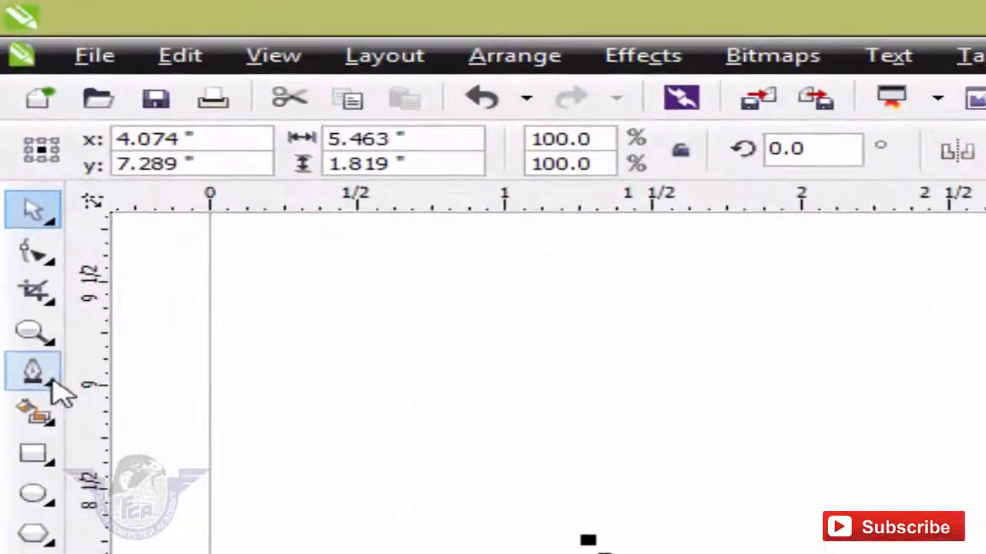
click(18, 152)
click(204, 508)
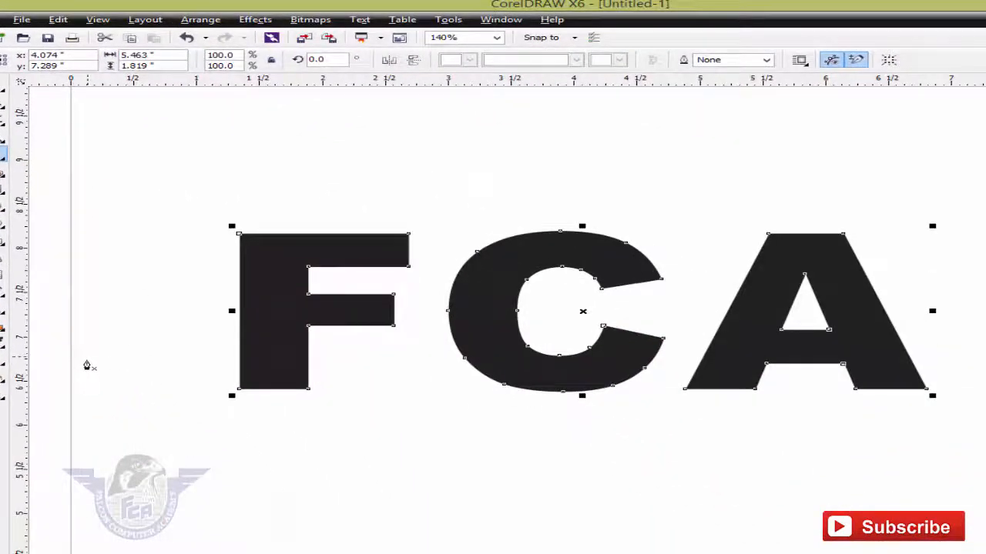
click(87, 366)
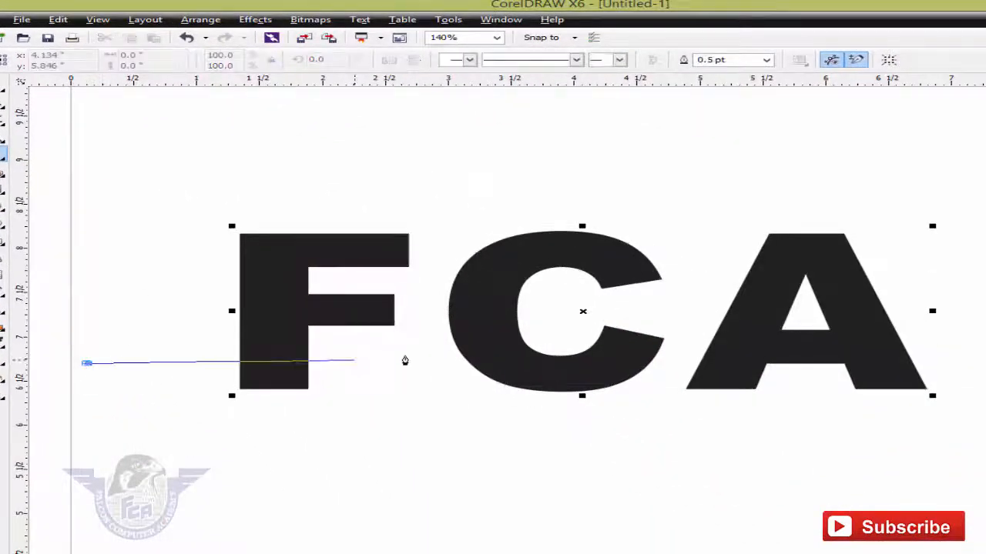
drag(484, 328, 785, 440)
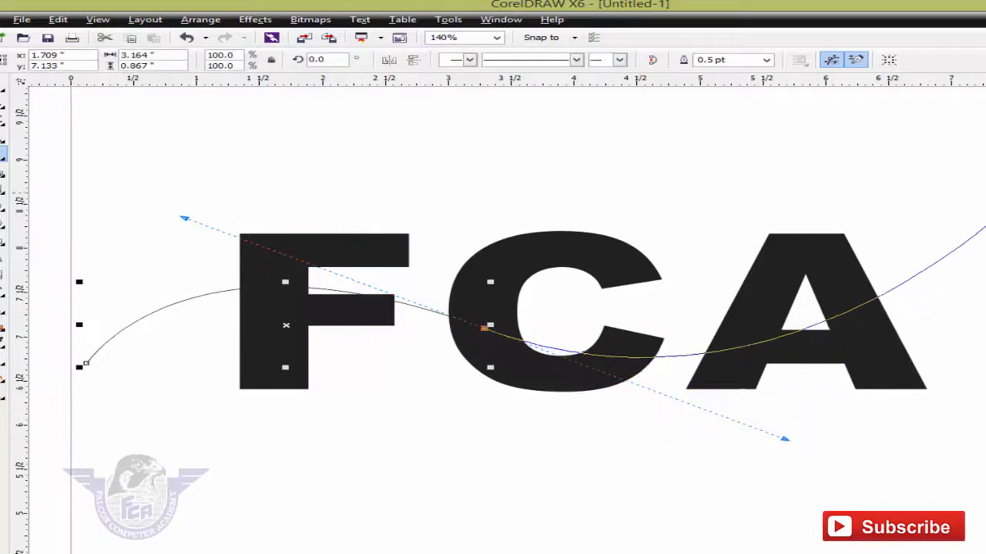
click(985, 177)
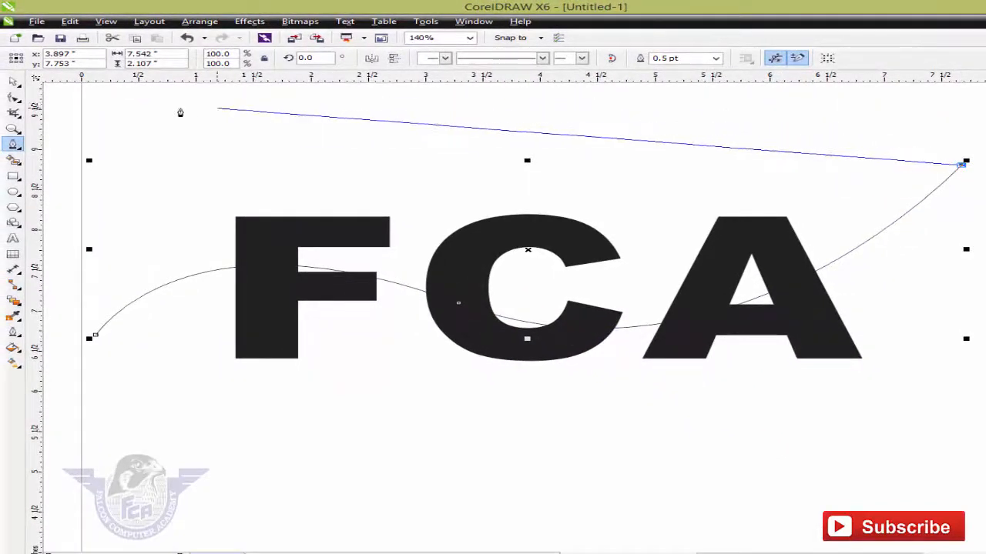
click(166, 116)
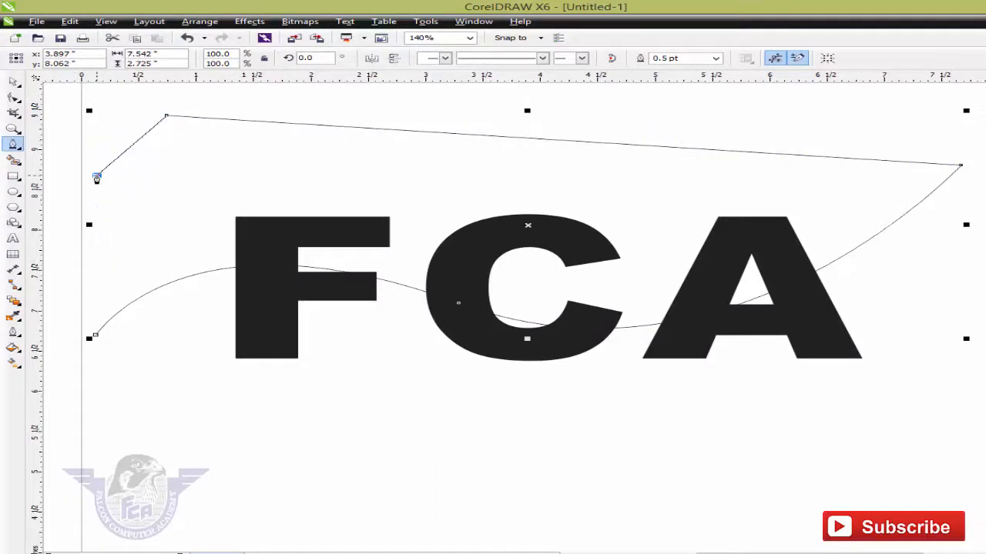
click(96, 177)
click(96, 339)
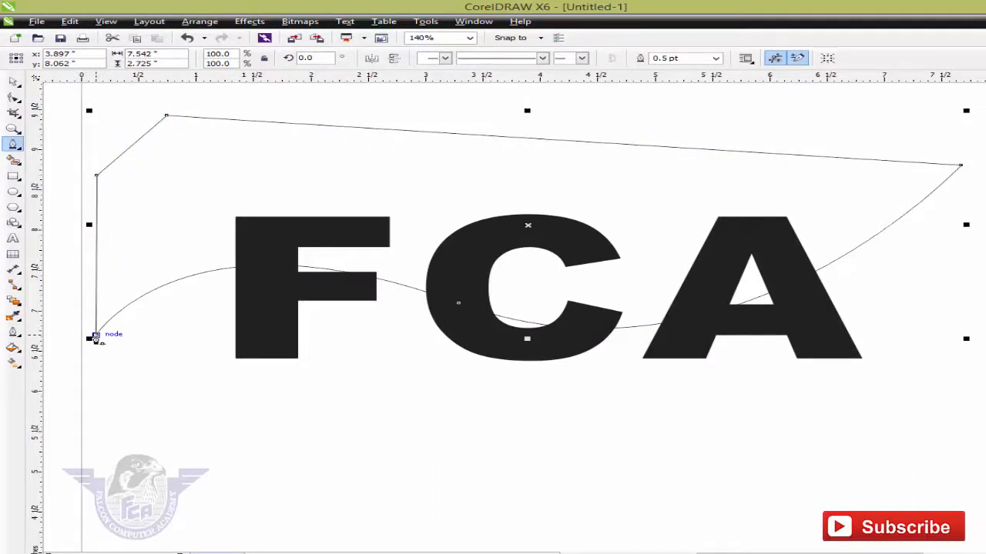
Intersect the closed pen shape with the FCA lettering to create a separate upper piece
click(14, 84)
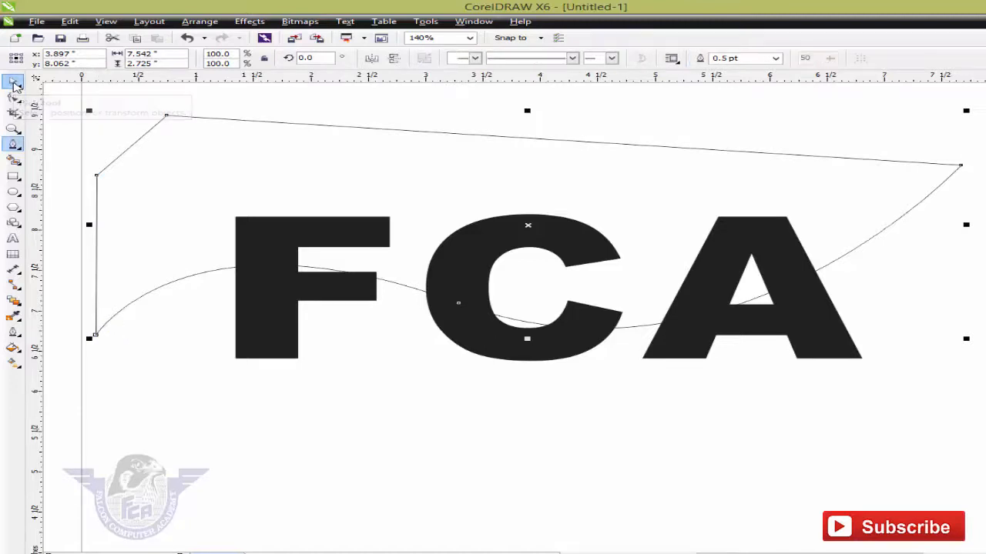
drag(335, 132, 445, 210)
key(ctrl+z)
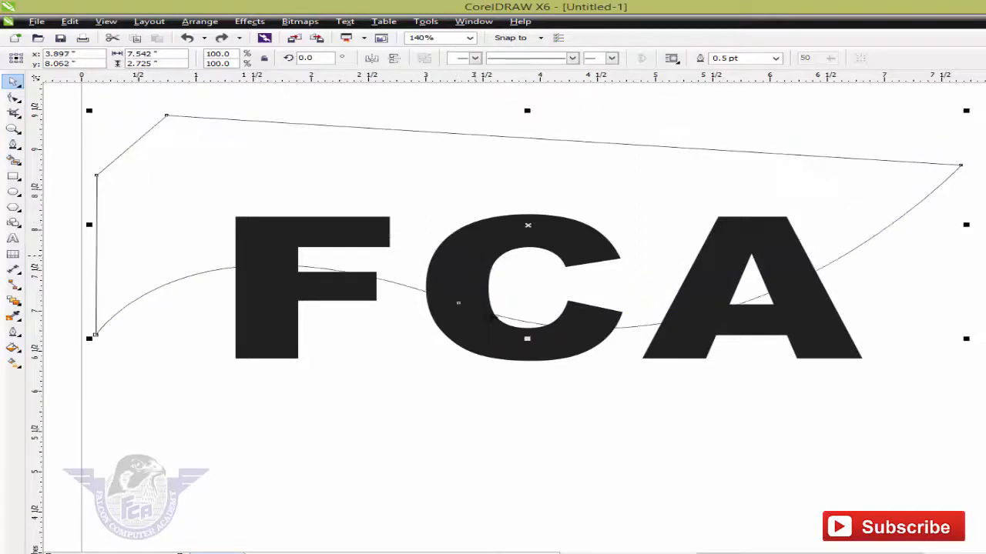
shift+click(278, 352)
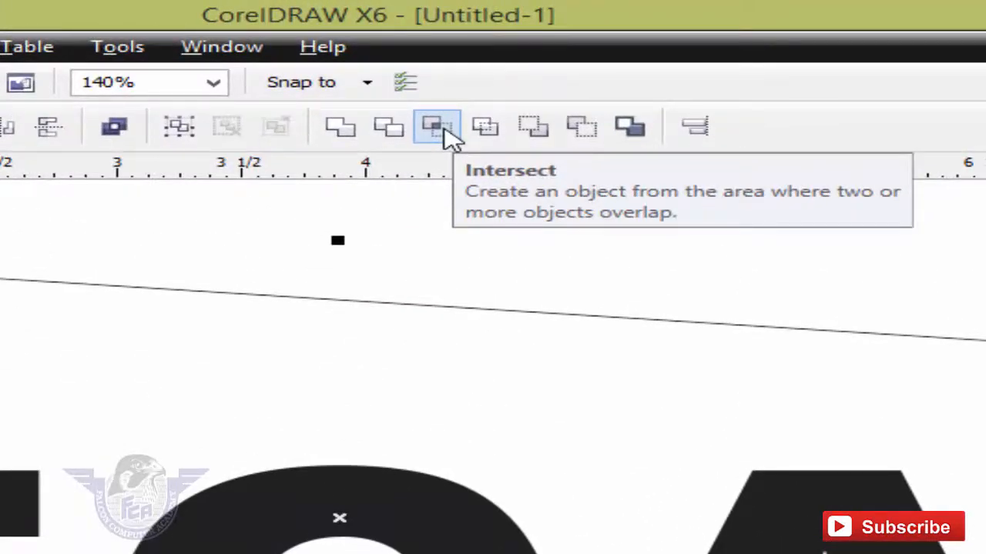
click(450, 131)
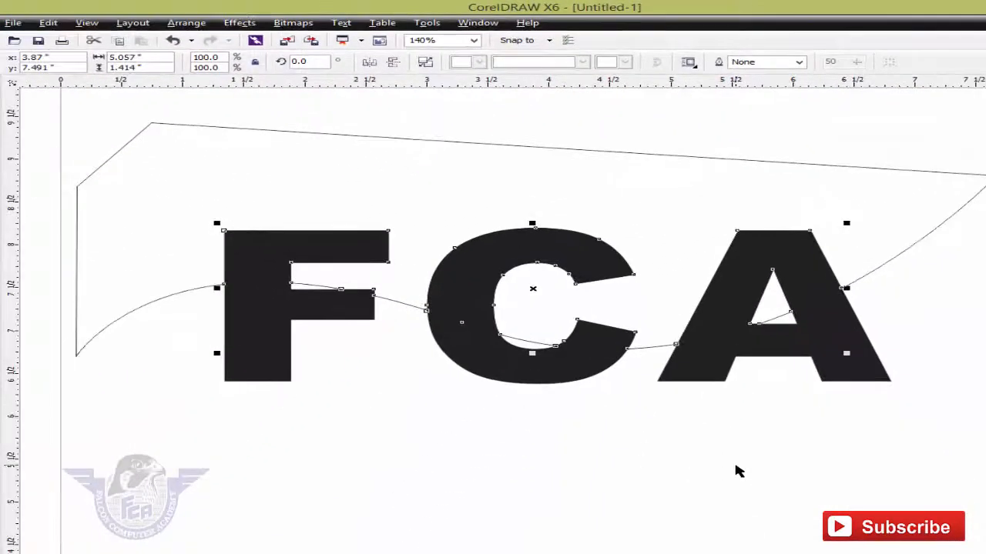
Fill the original FCA lettering behind the intersected piece with magenta
click(689, 247)
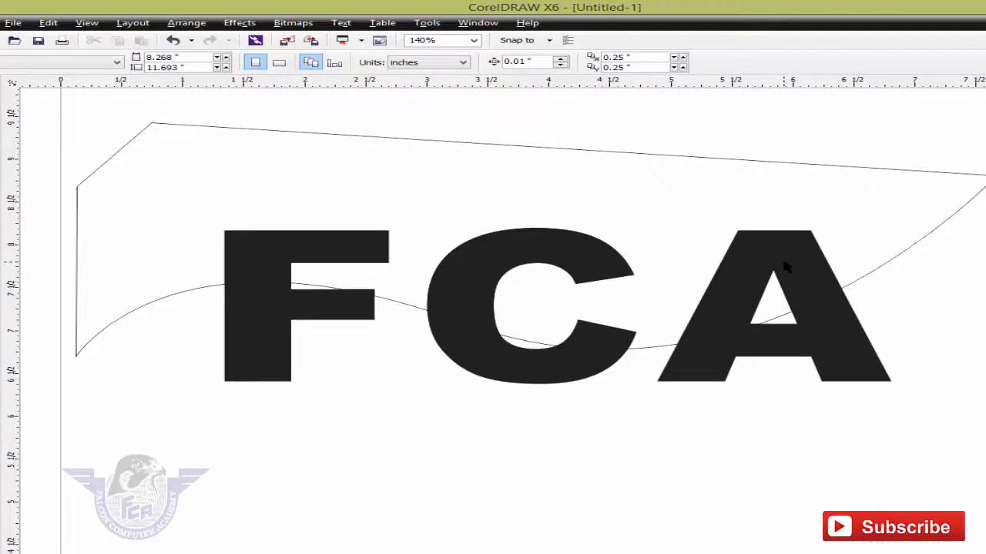
click(847, 285)
click(955, 471)
click(815, 272)
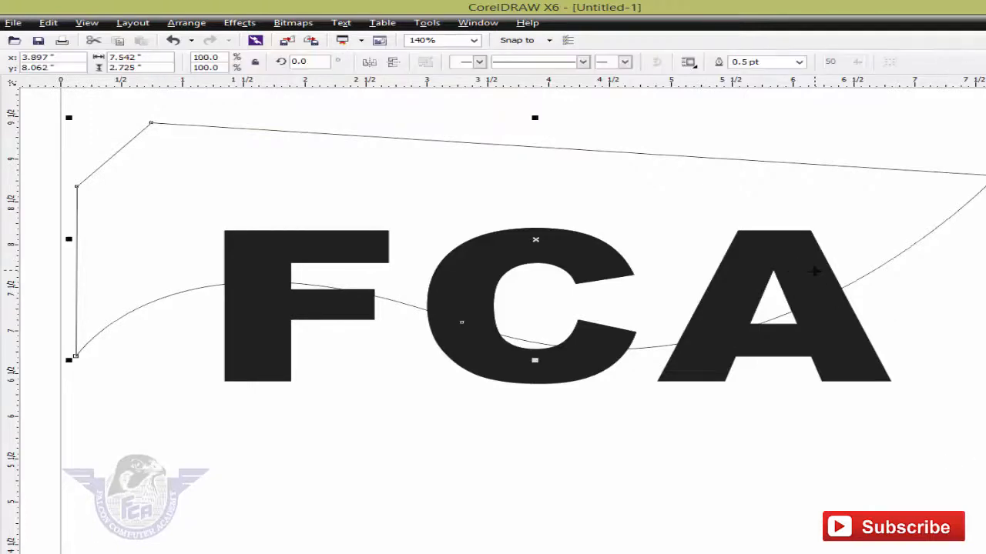
click(838, 335)
click(974, 419)
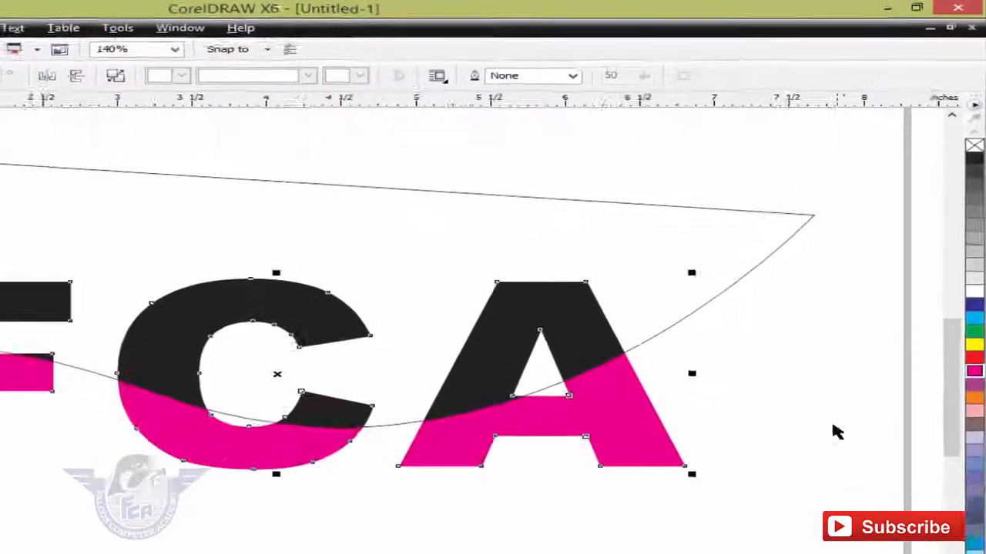
Delete the closed pen shape used for the intersection
click(833, 427)
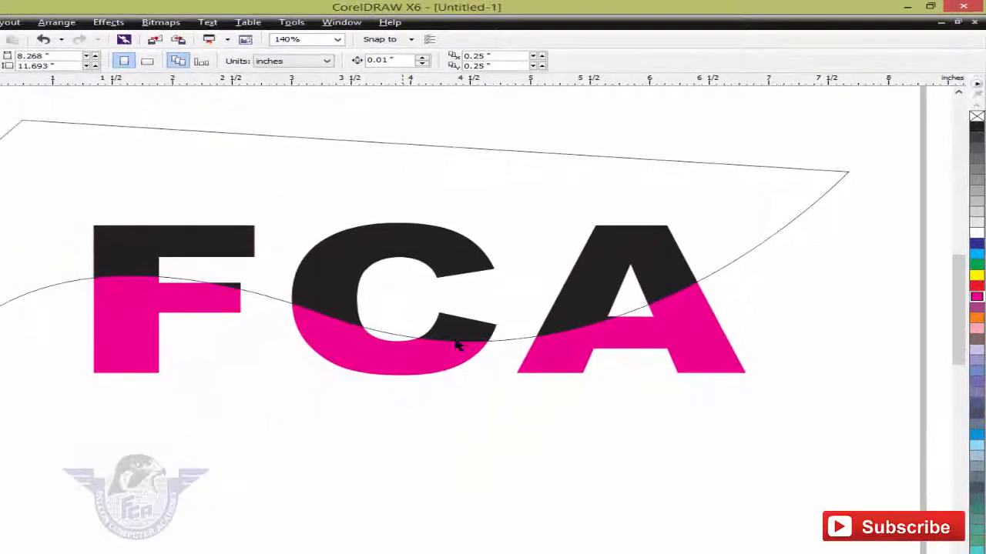
click(758, 172)
key(Delete)
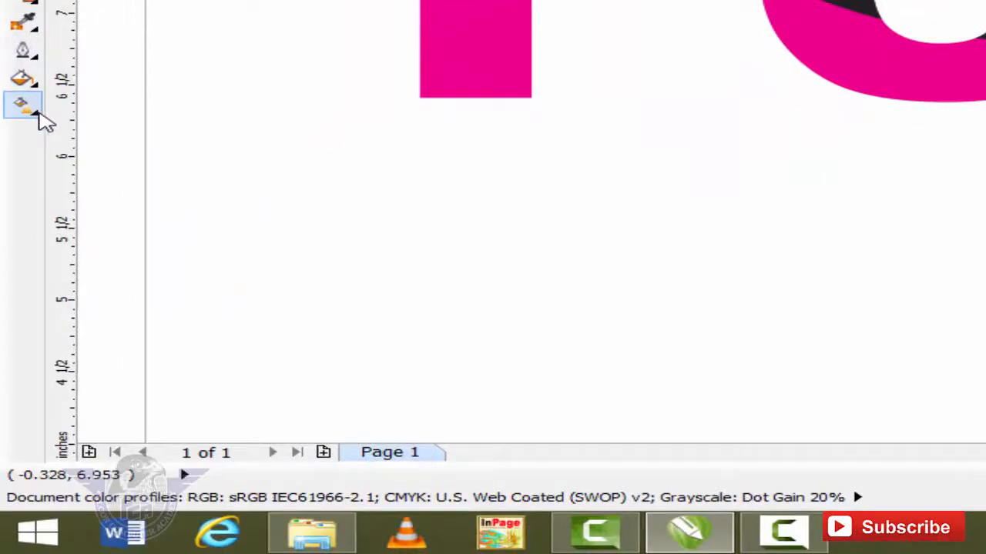
click(39, 112)
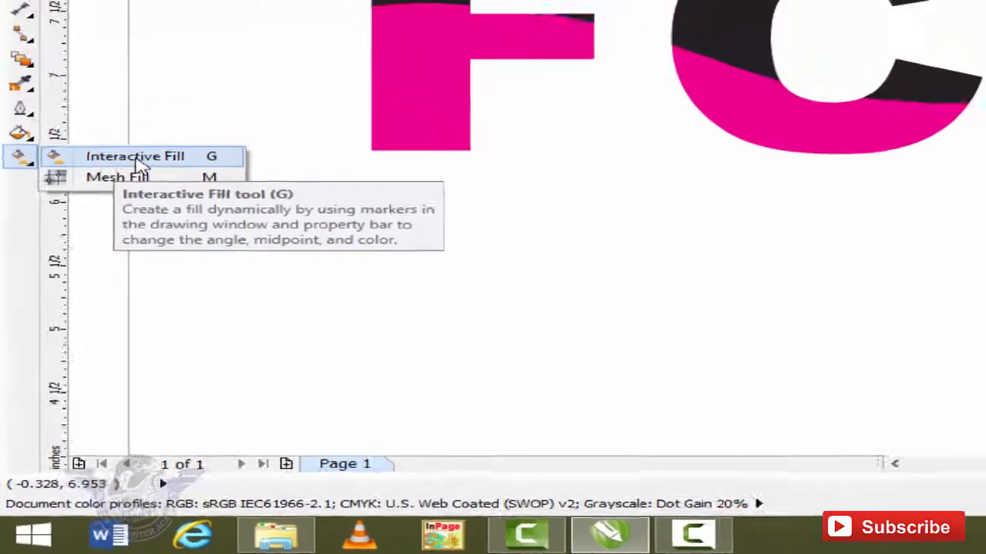
click(157, 108)
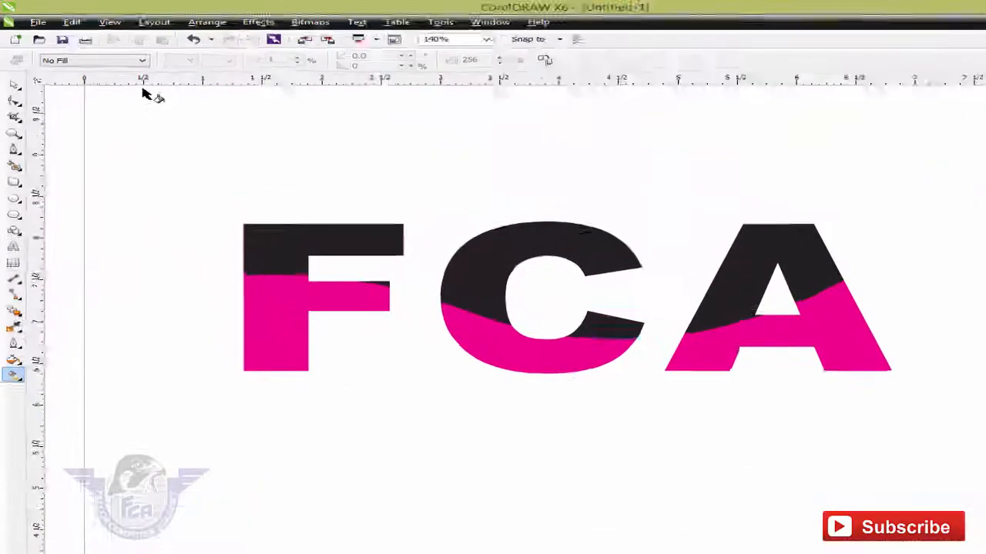
click(122, 62)
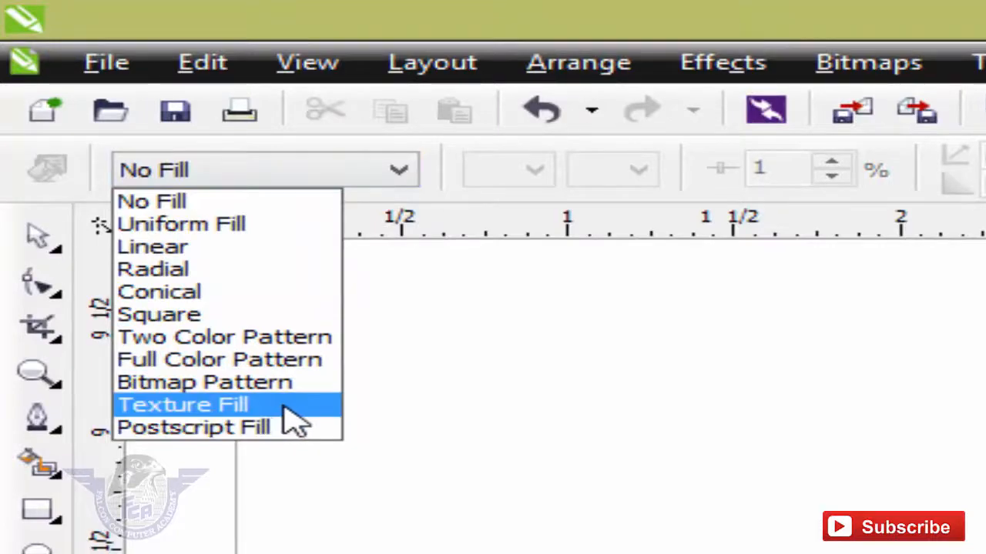
click(264, 382)
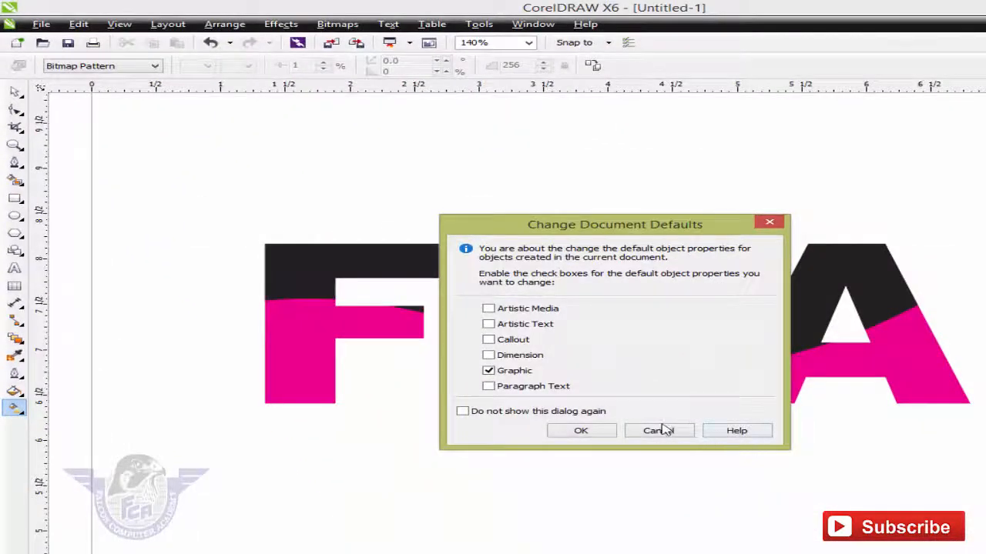
click(663, 429)
Fill the magenta lower FCA lettering with a bitmap pattern using the Interactive Fill tool
click(14, 93)
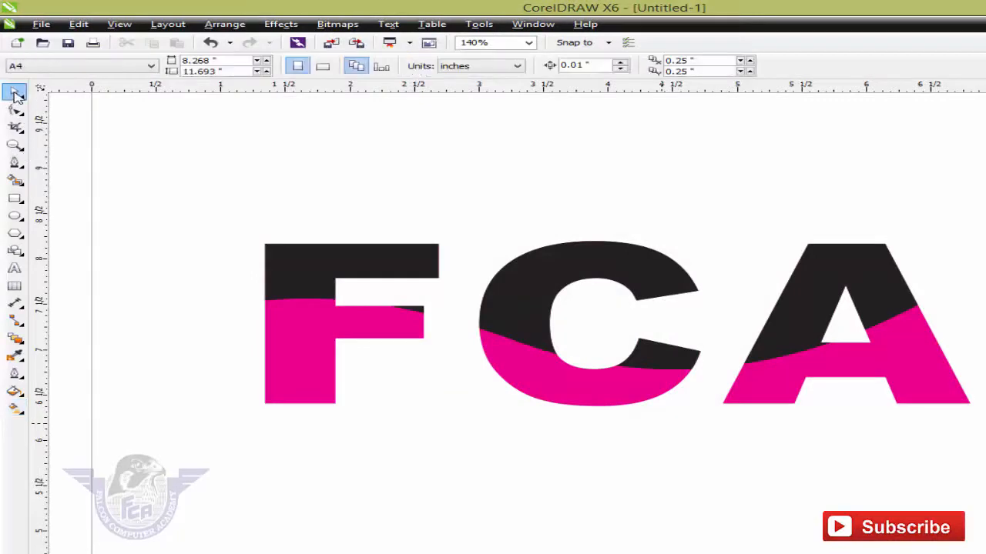
click(328, 314)
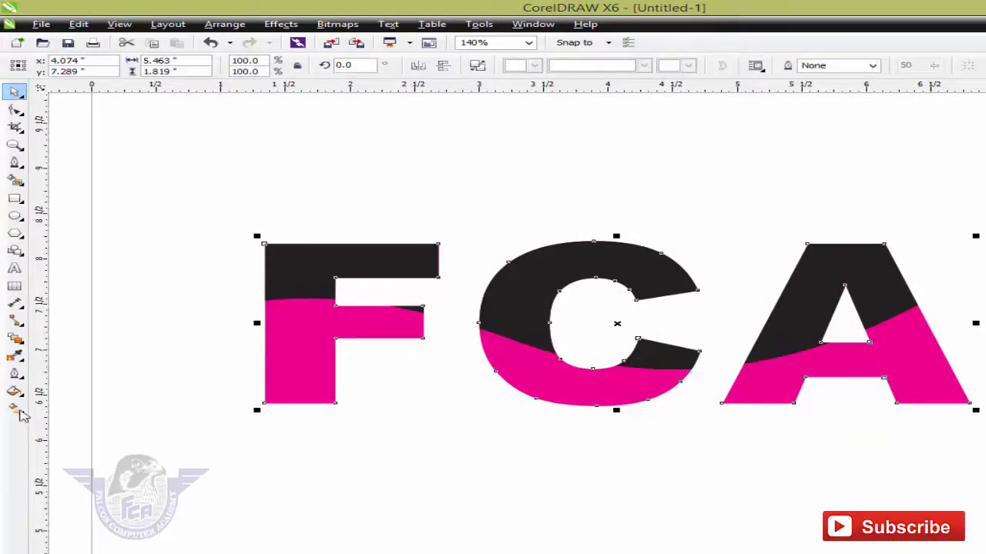
click(12, 408)
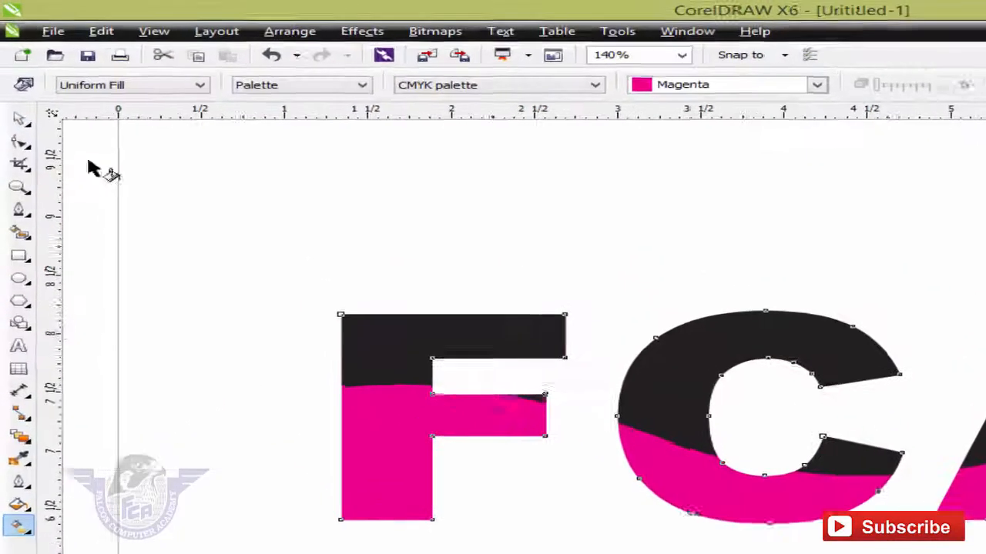
click(135, 85)
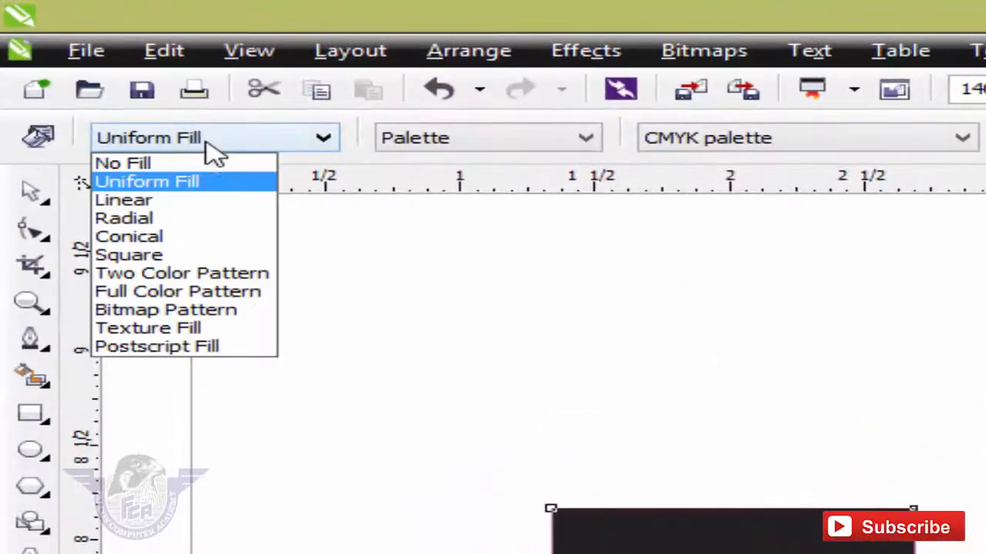
click(246, 310)
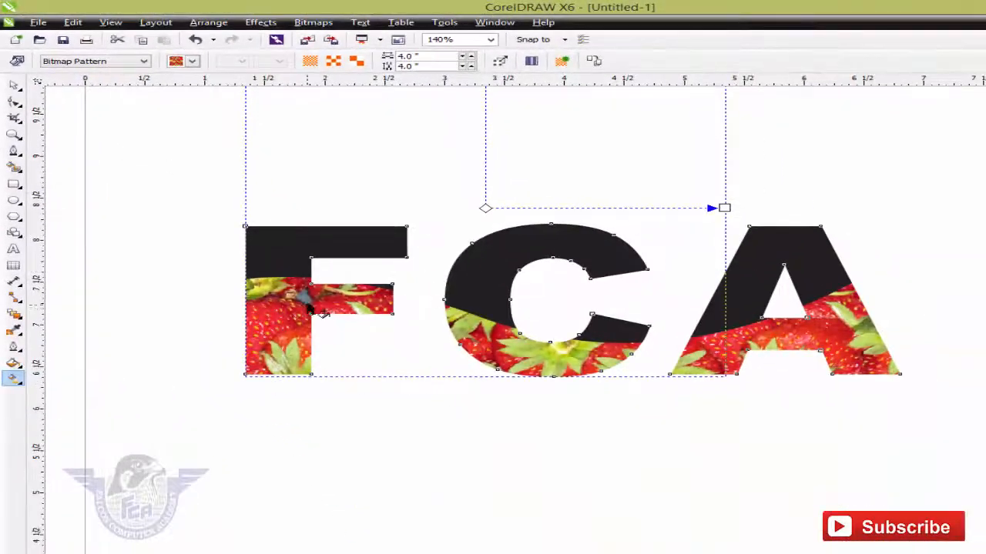
Shrink and rotate the strawberry pattern tiles in the lower lettering to about 1.11 inches
drag(307, 305, 337, 394)
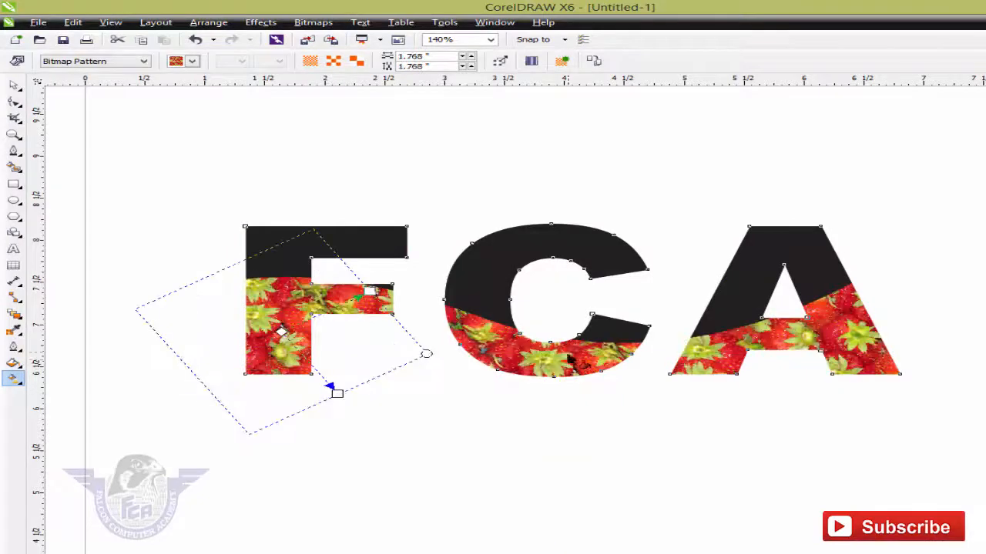
drag(540, 350, 550, 376)
drag(286, 311, 321, 349)
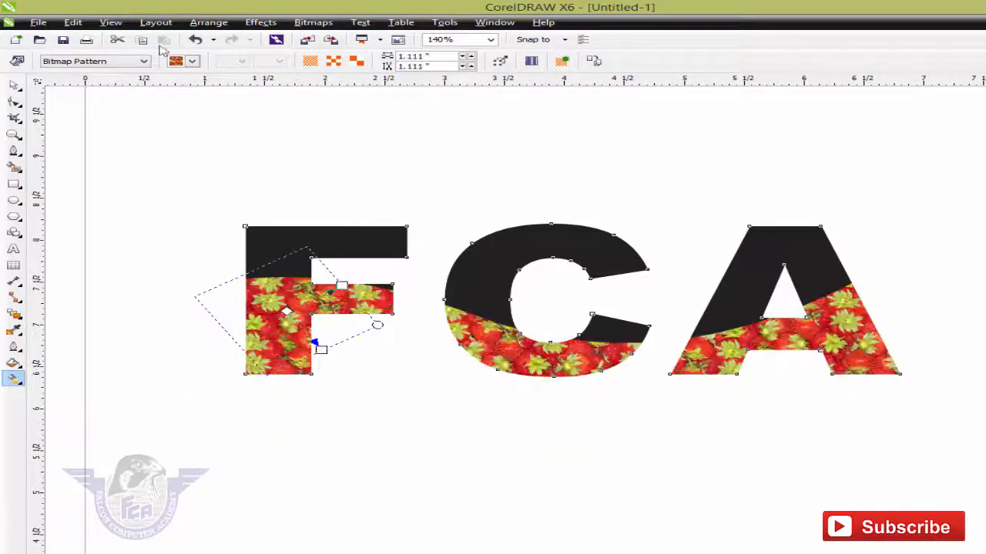
Switch the lower lettering's pattern to blue, green, red and yellow stripes and adjust its tiles to about 1.1 inches
click(192, 60)
click(200, 151)
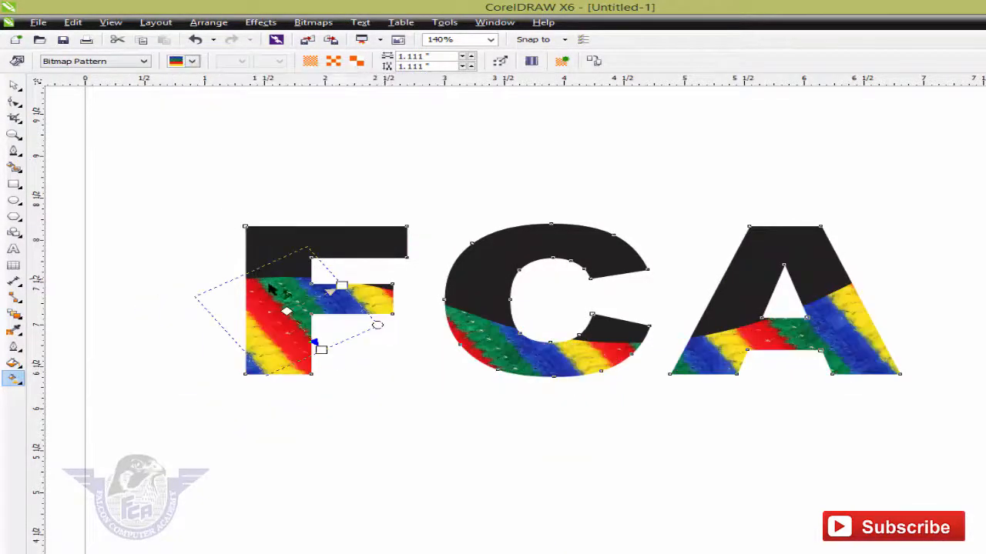
drag(287, 311, 335, 338)
drag(513, 345, 525, 375)
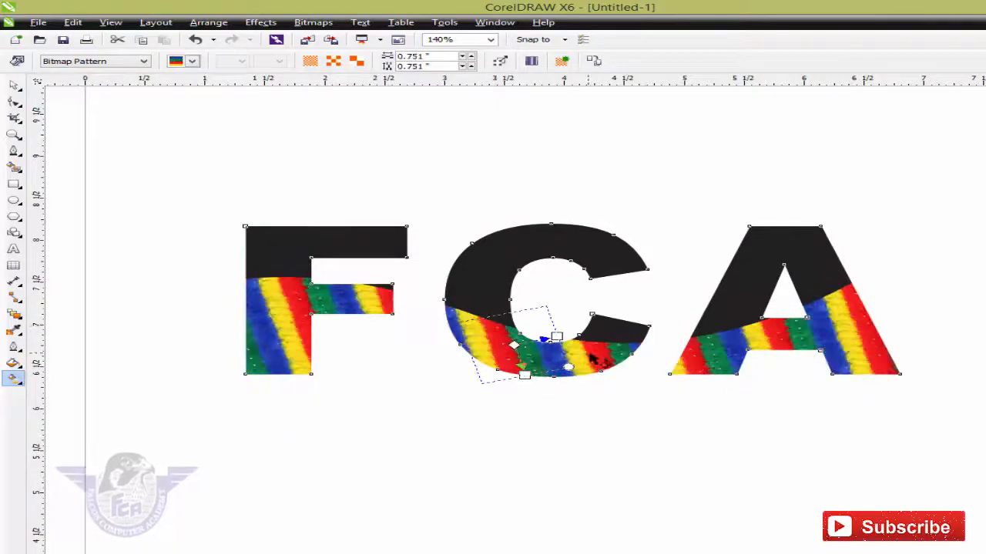
drag(589, 353, 633, 377)
drag(716, 358, 736, 374)
drag(874, 342, 891, 385)
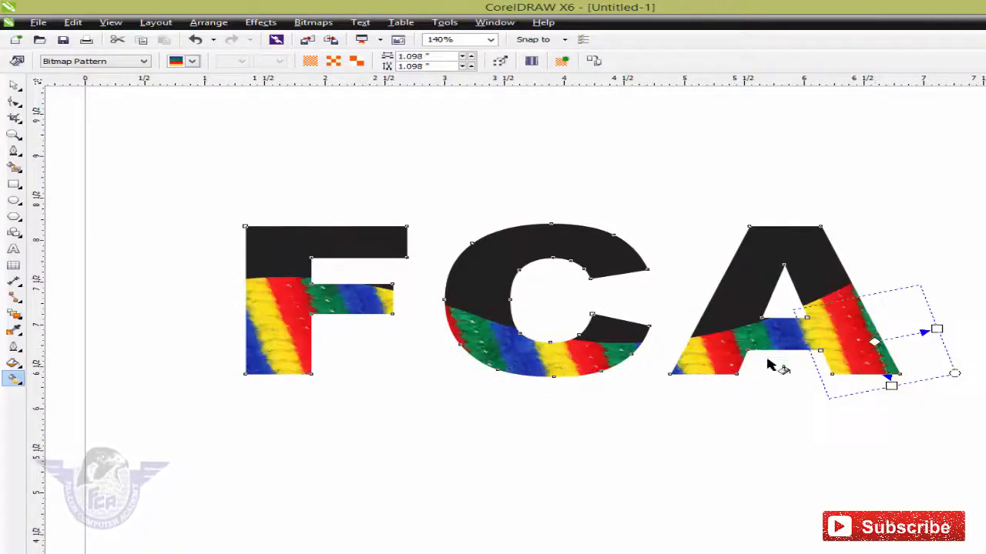
Try the brown chocolate-ball pattern in the lower lettering with tiles scaled to about 1.62 inches
click(192, 61)
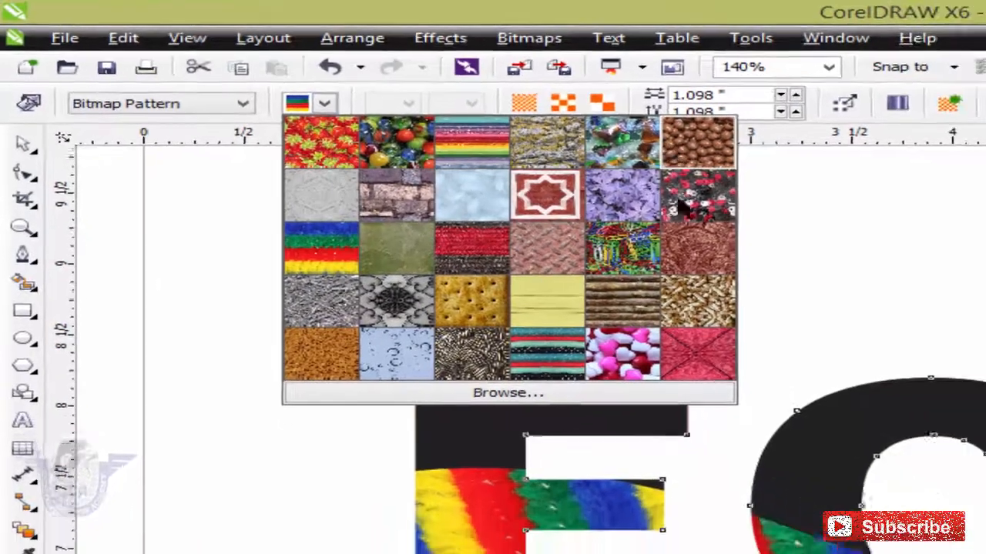
click(761, 154)
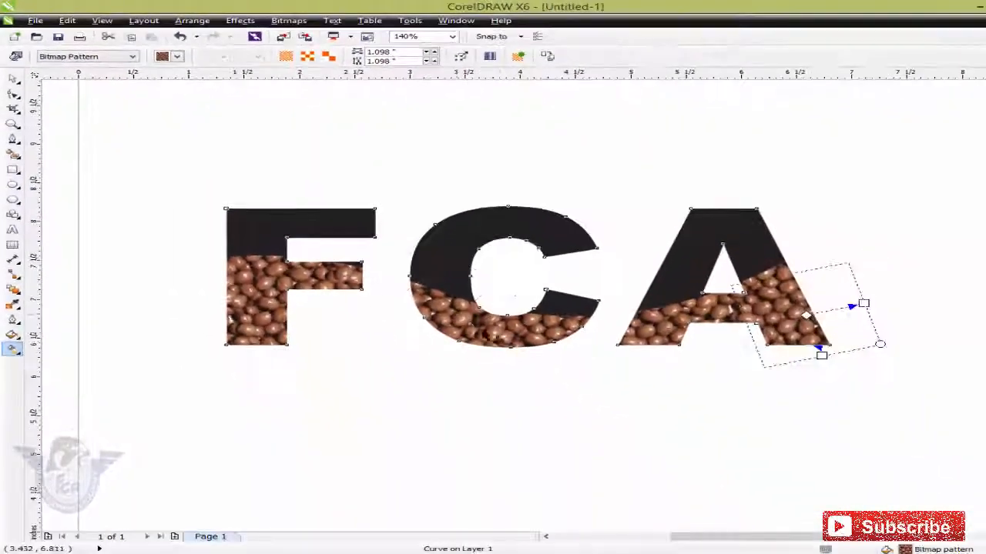
drag(457, 314, 516, 359)
Change the lower lettering's bitmap pattern to the grey and black scrollwork ornament and reposition its tiles
click(175, 60)
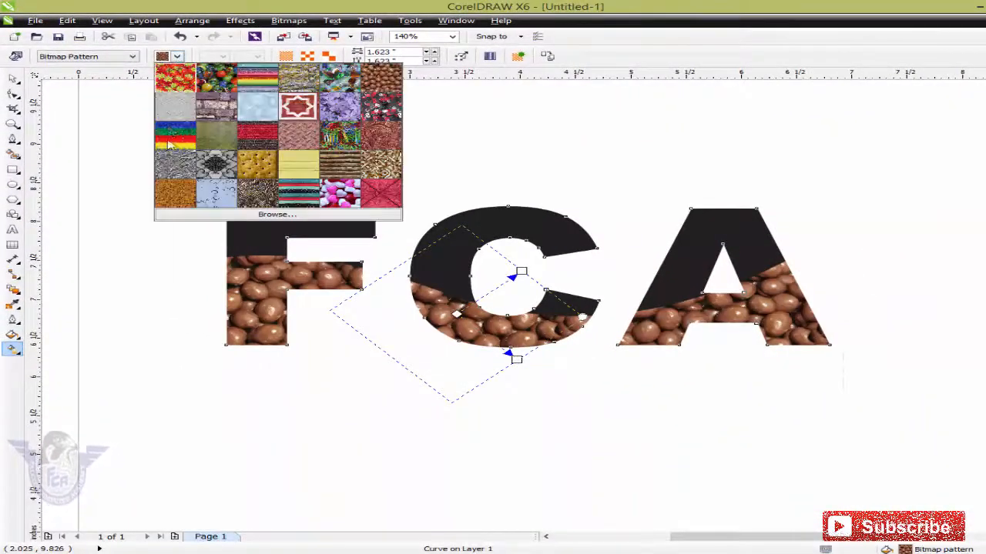
click(258, 168)
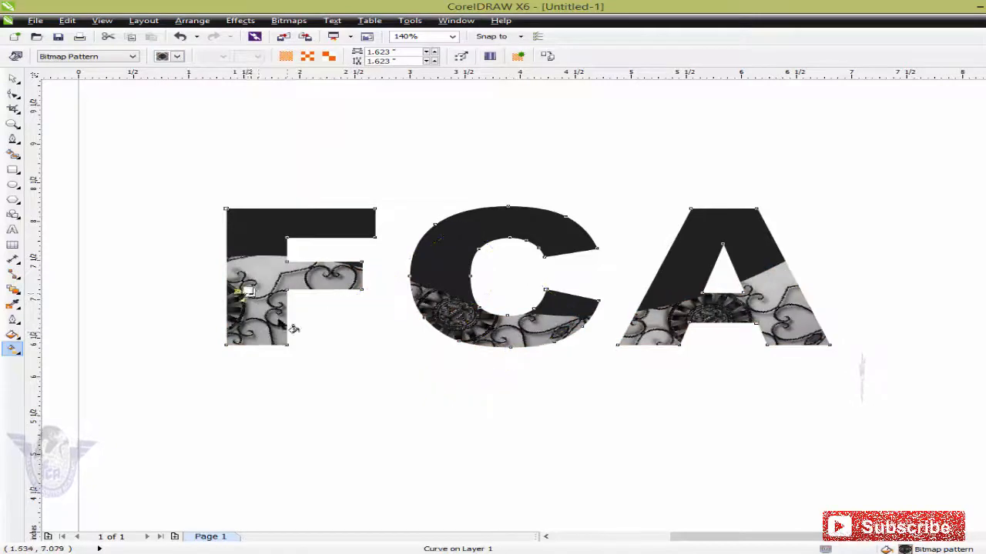
click(254, 333)
click(12, 78)
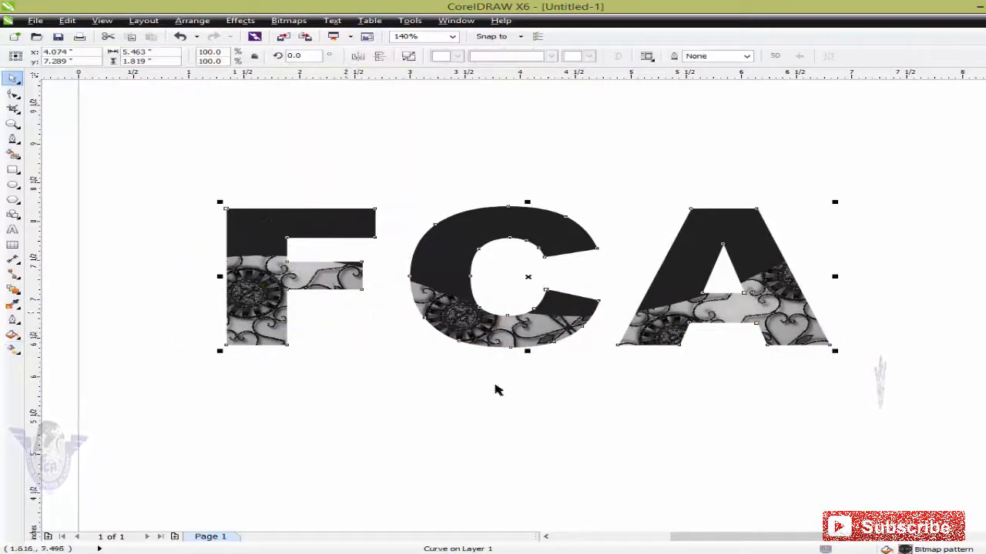
click(671, 412)
Apply a near-vertical linear fill running from black down to red across the upper FCA piece
click(445, 258)
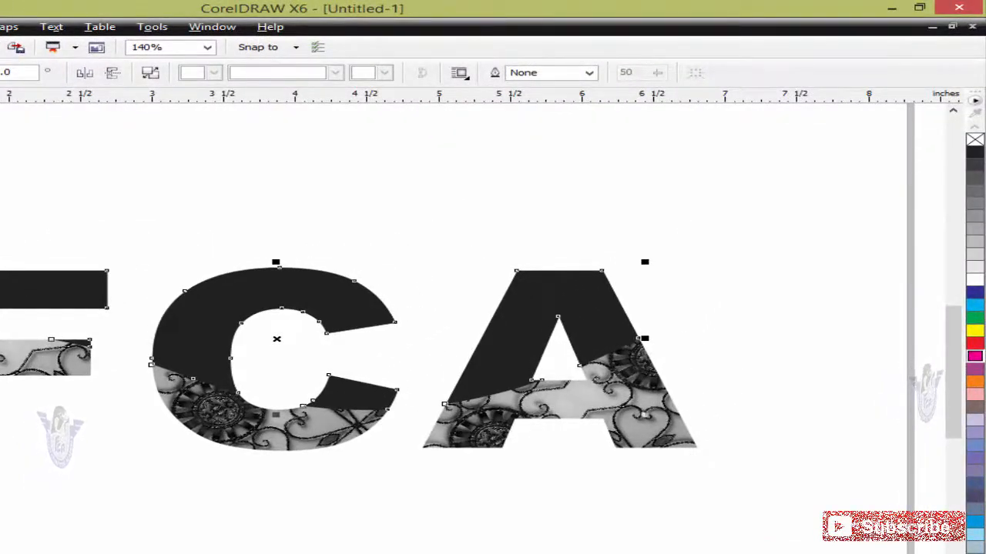
click(11, 327)
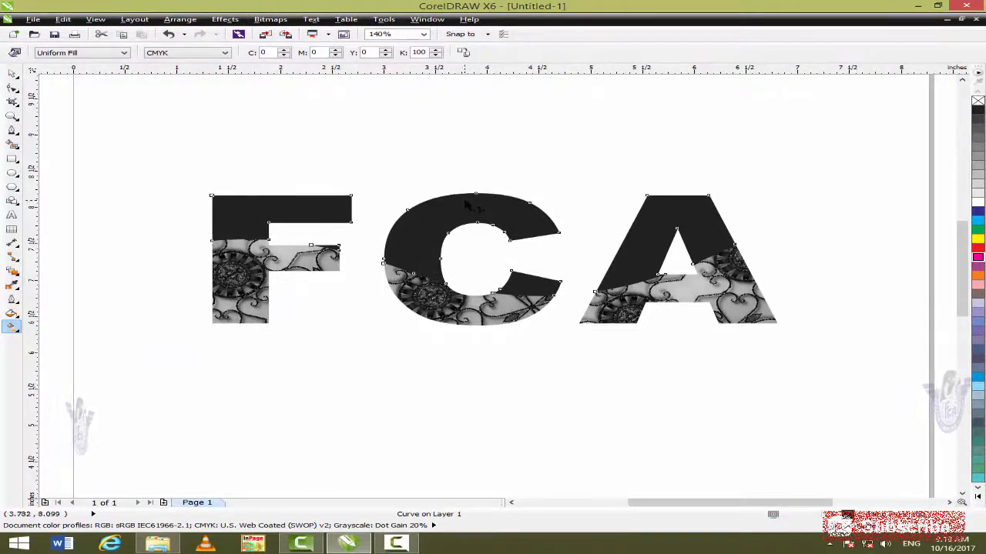
drag(465, 201, 455, 290)
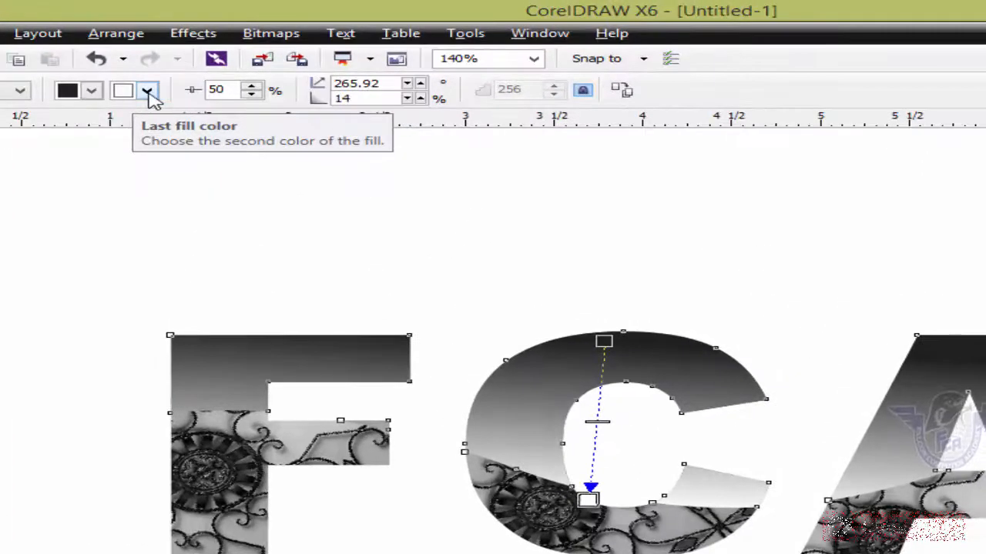
click(148, 90)
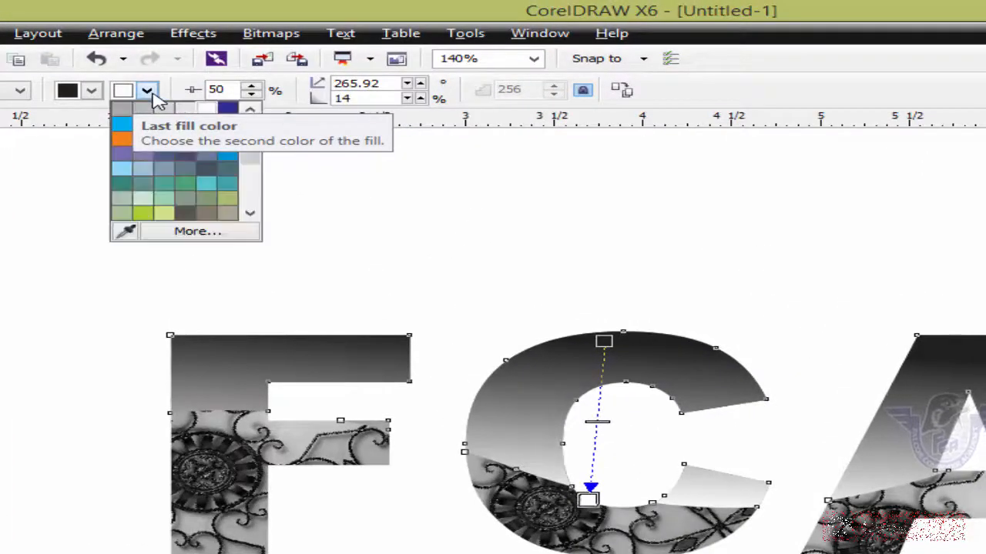
click(189, 123)
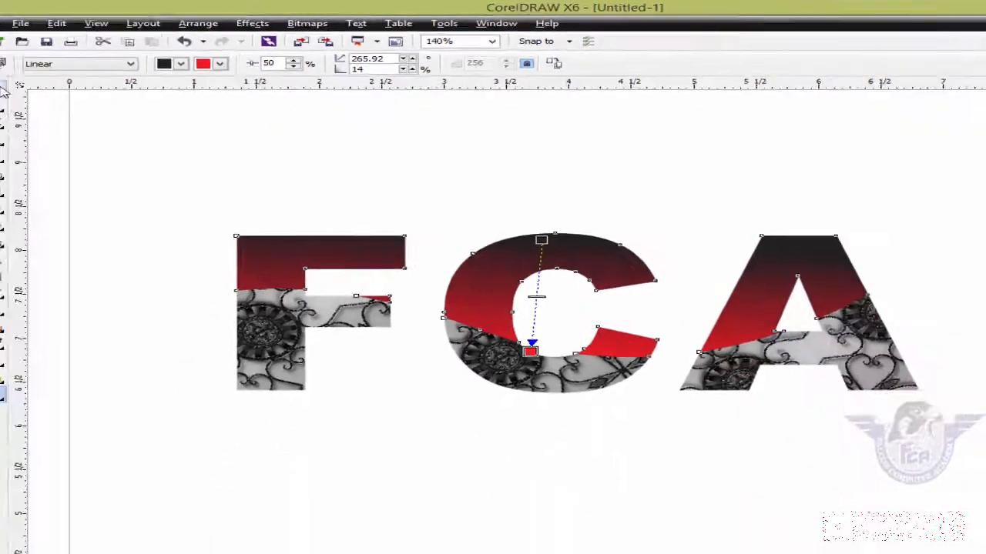
click(2, 88)
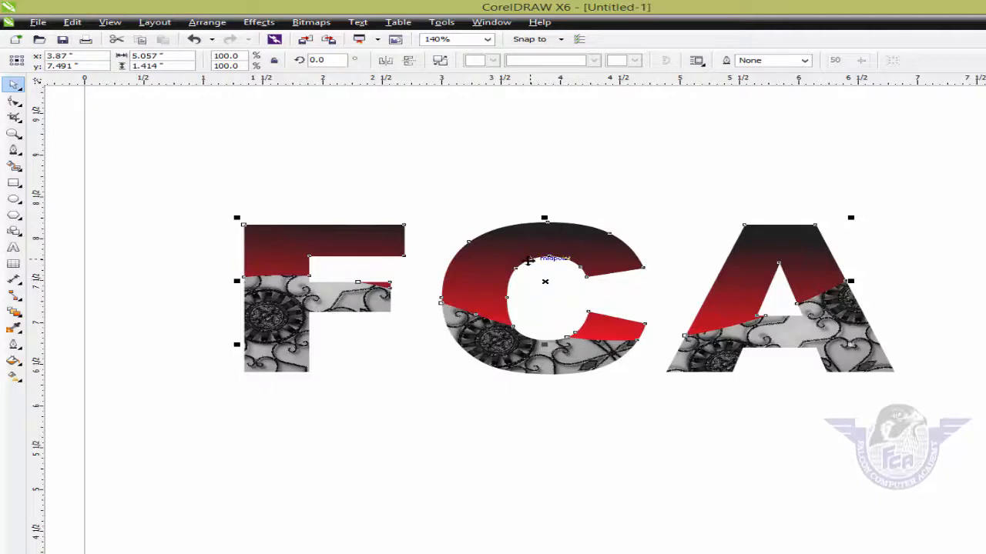
click(514, 483)
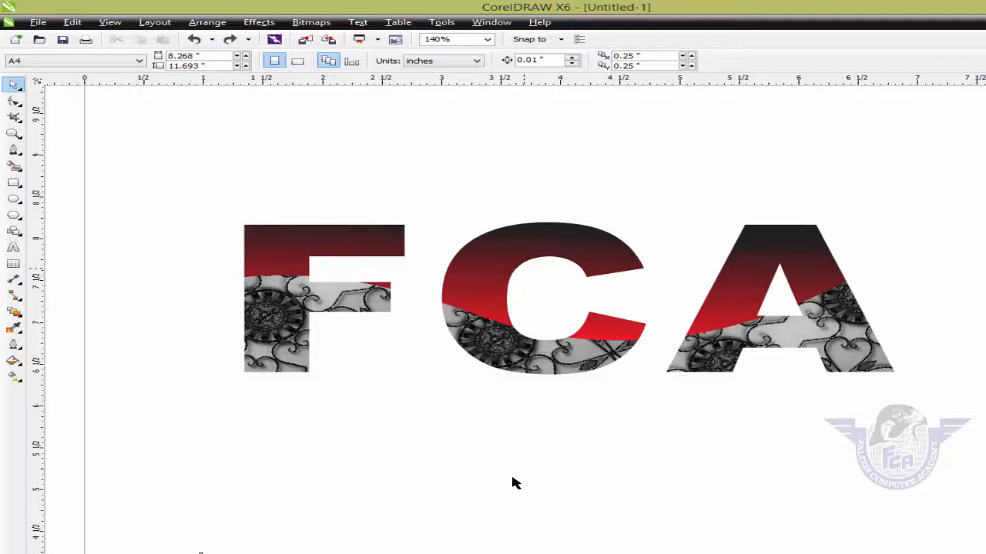
Add new artistic text reading FCA in the empty space below the finished logo
click(19, 252)
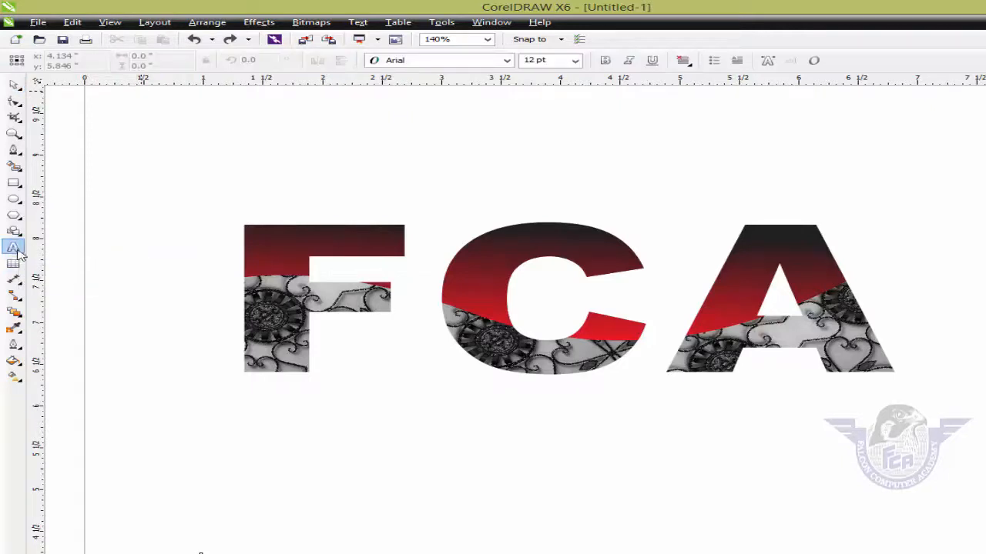
click(269, 463)
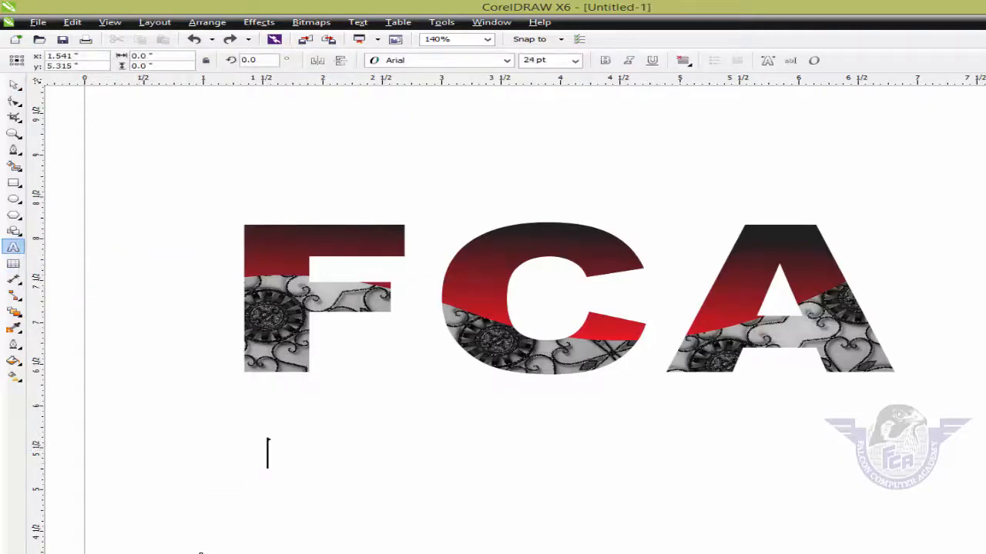
text(FAC)
key(BackSpace)
key(BackSpace)
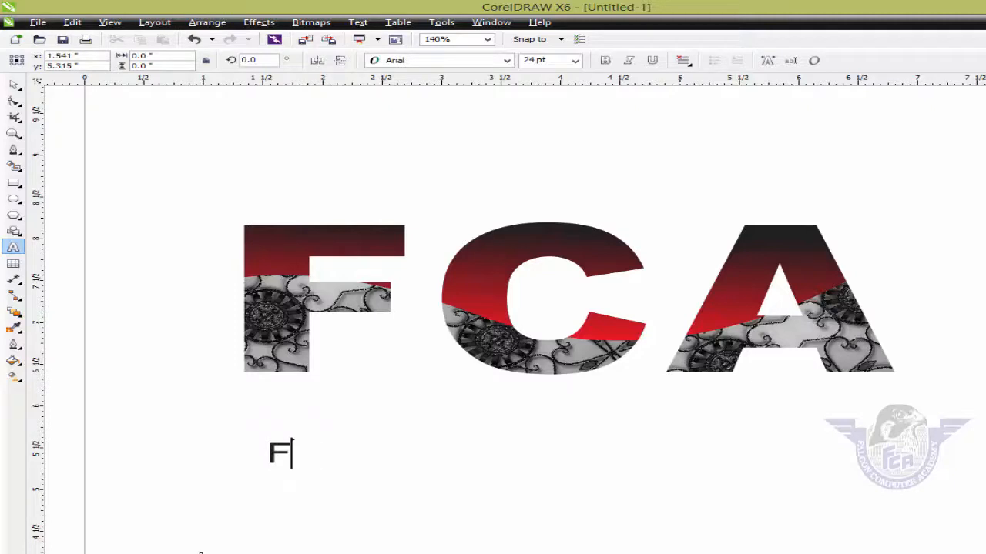
text(CA)
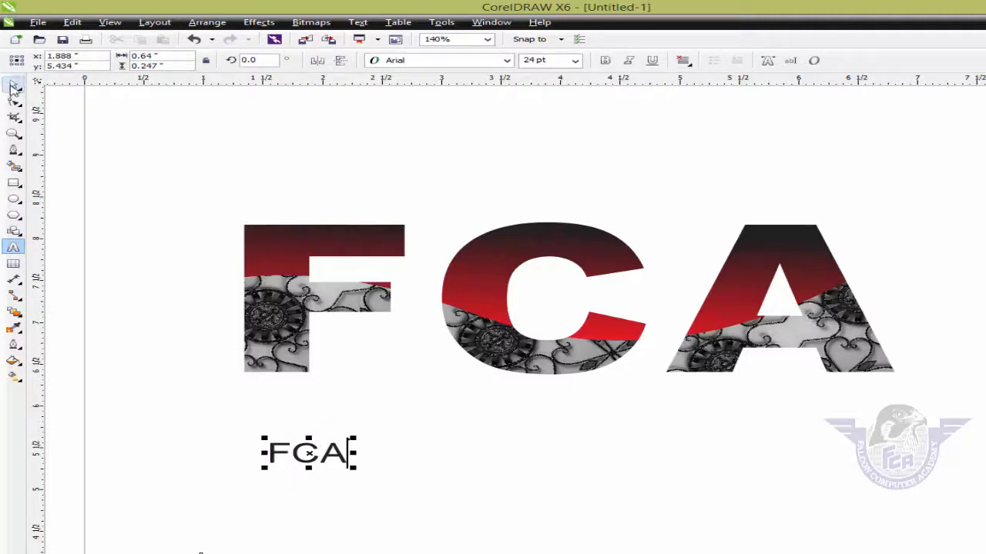
Enlarge the new FCA text to about 4.83 by 1.86 inches and place it beneath the logo
click(14, 86)
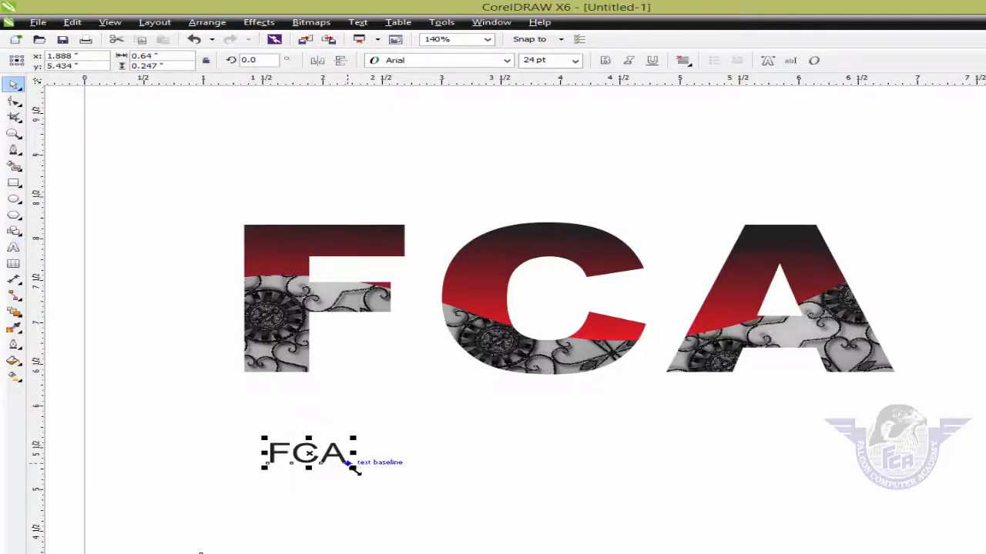
drag(353, 468, 850, 442)
drag(733, 382, 747, 356)
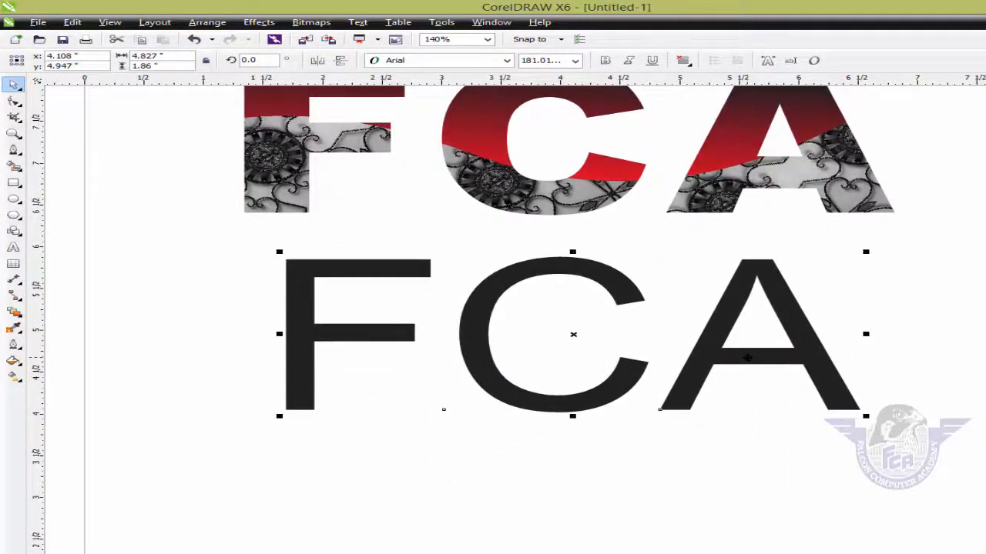
key(F4)
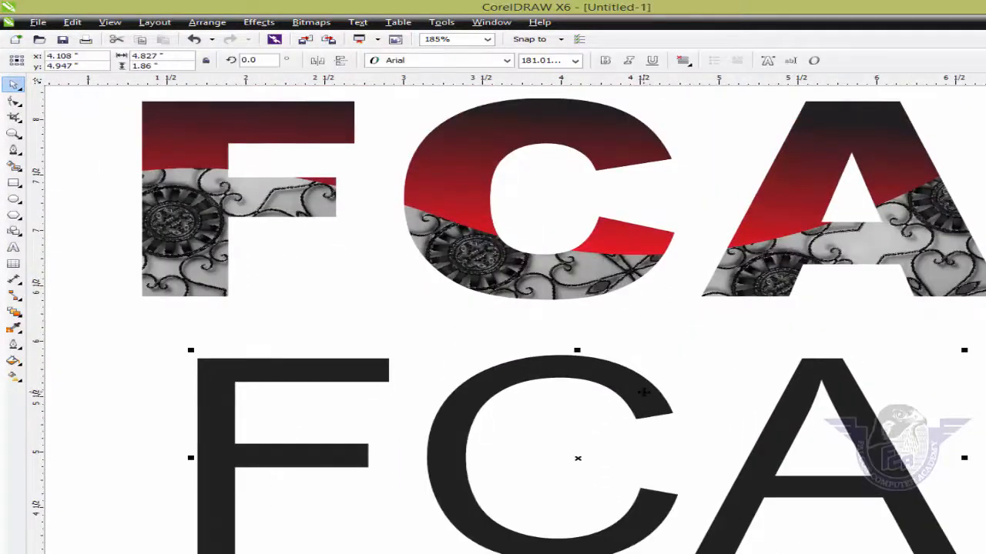
Set the new FCA text's font to Arial Black and shift it slightly to line up under the logo
click(419, 63)
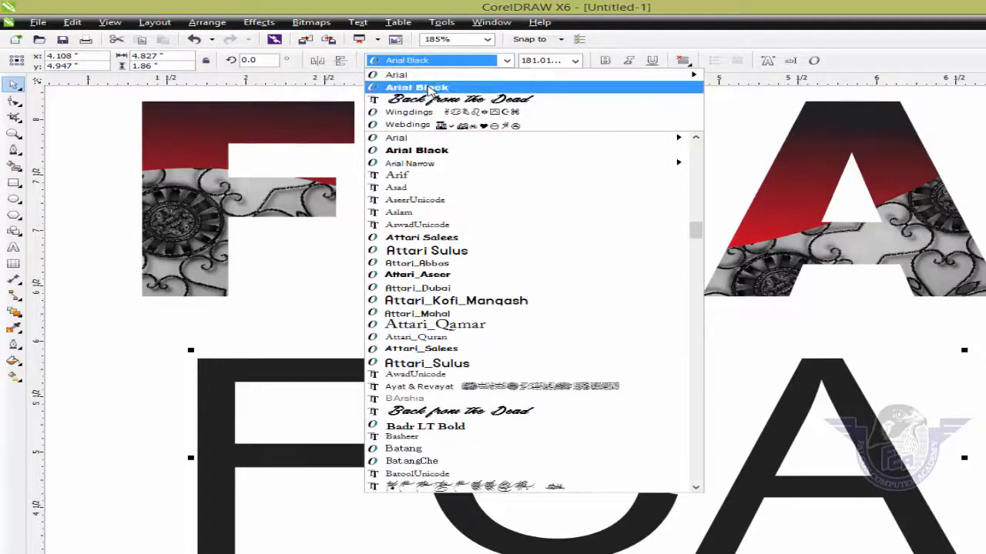
click(424, 91)
drag(641, 387, 591, 378)
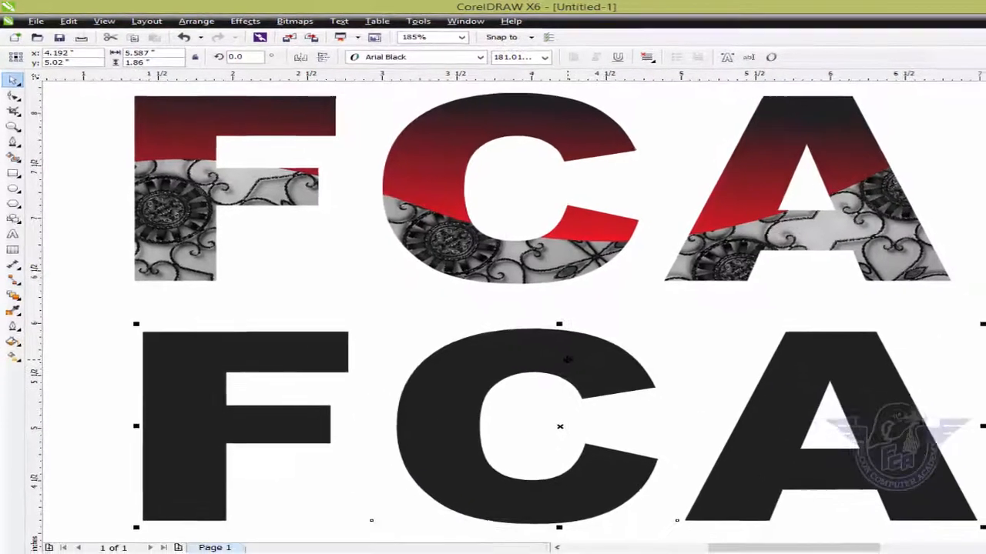
Convert the new Arial Black FCA text to curves
scroll(591, 377, down, 2)
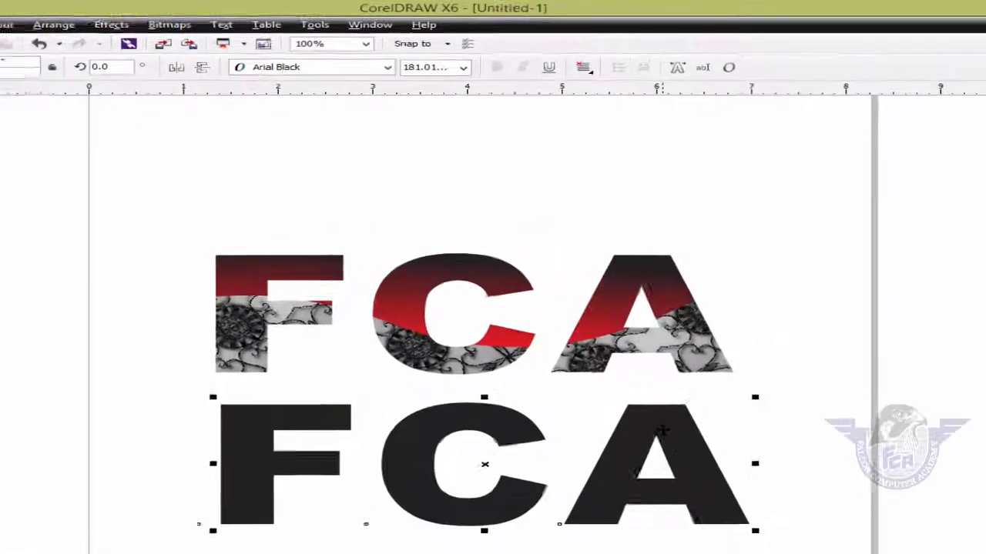
right_click(711, 365)
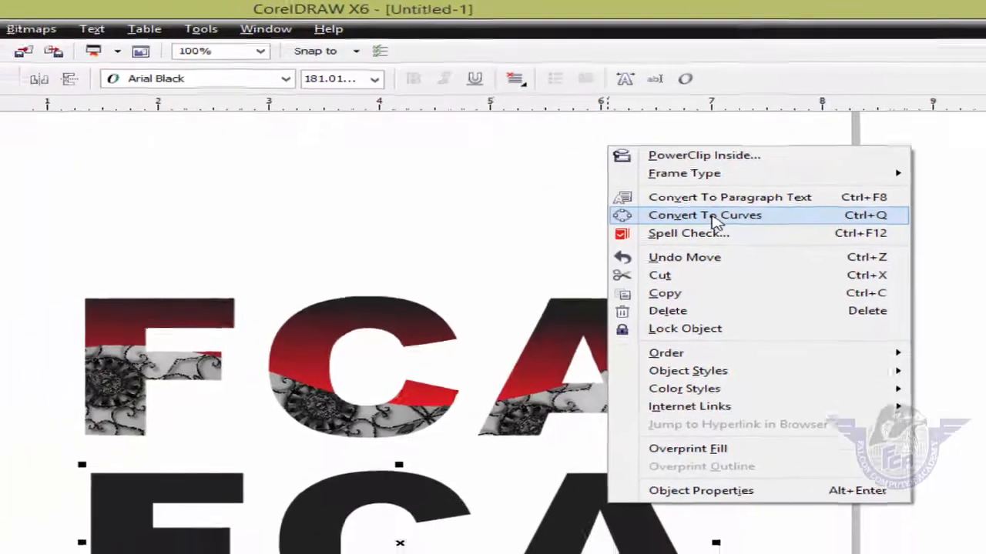
click(683, 240)
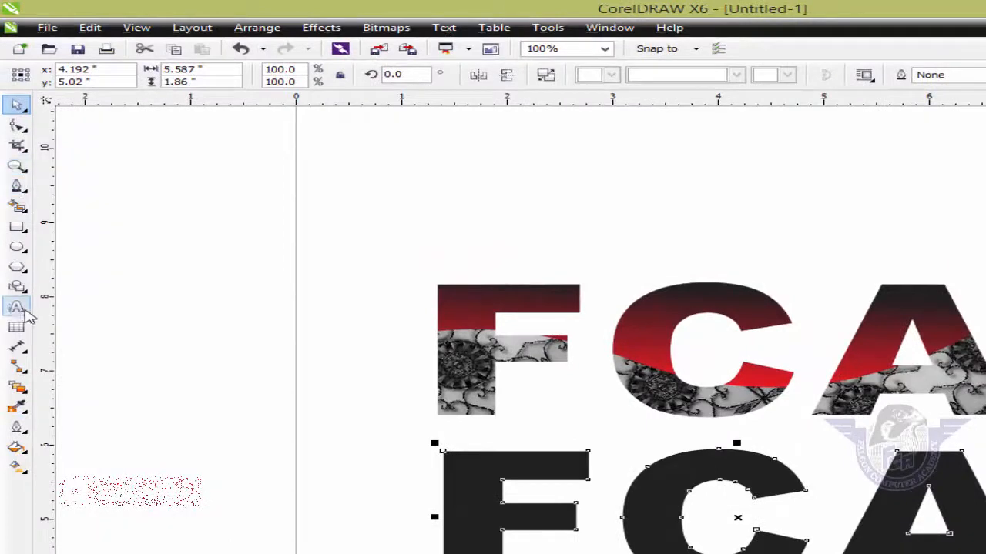
Draw a straight horizontal line about 6.03 inches long above the finished FCA logo with the Freehand tool
click(25, 193)
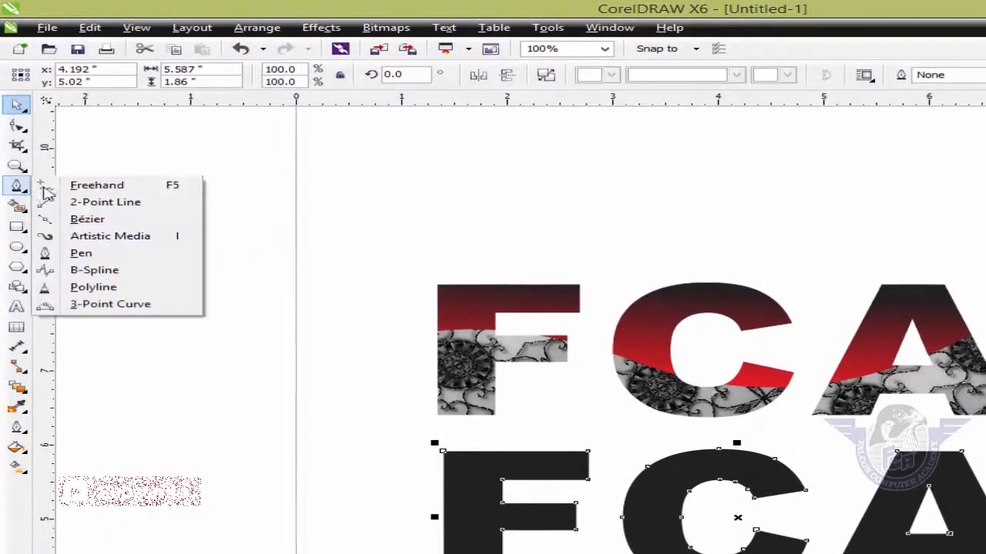
click(68, 185)
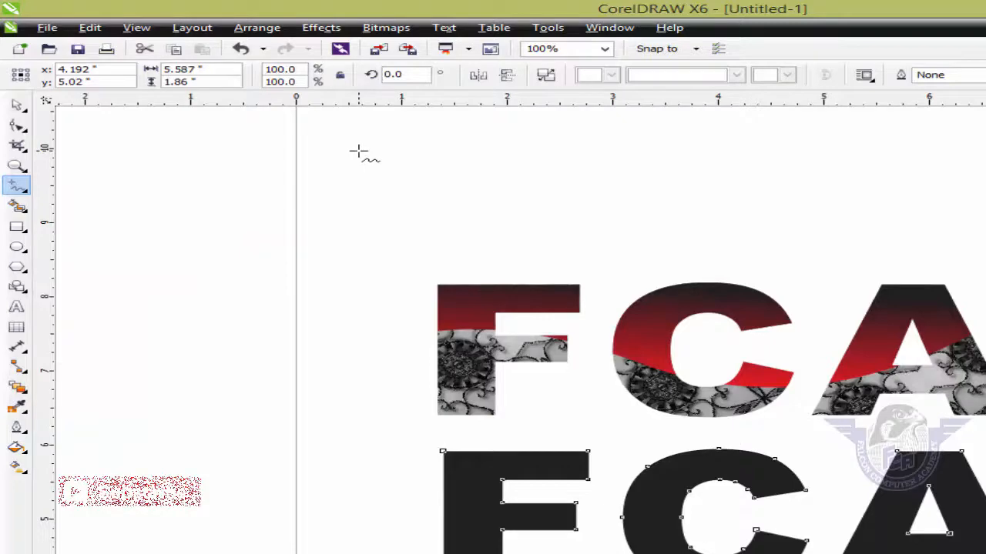
click(358, 151)
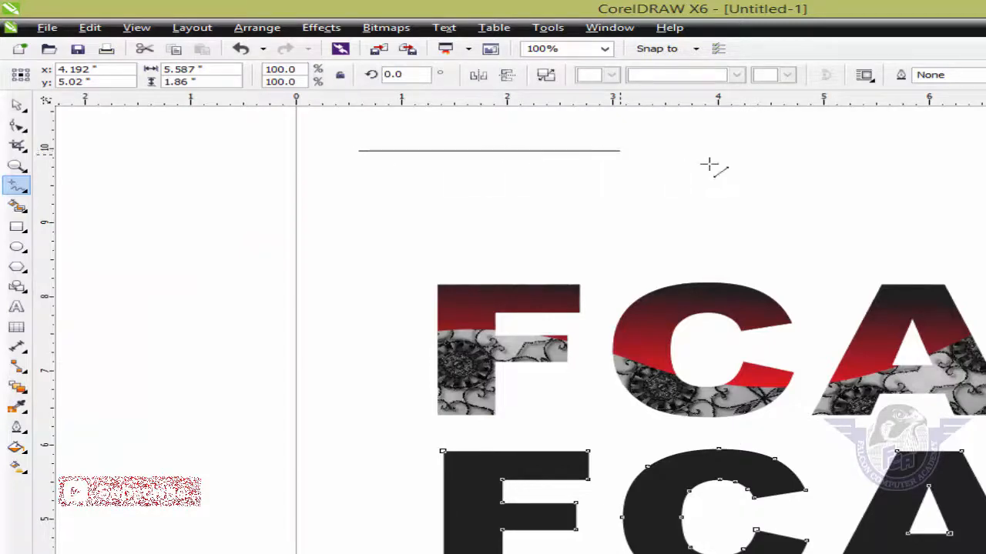
click(985, 151)
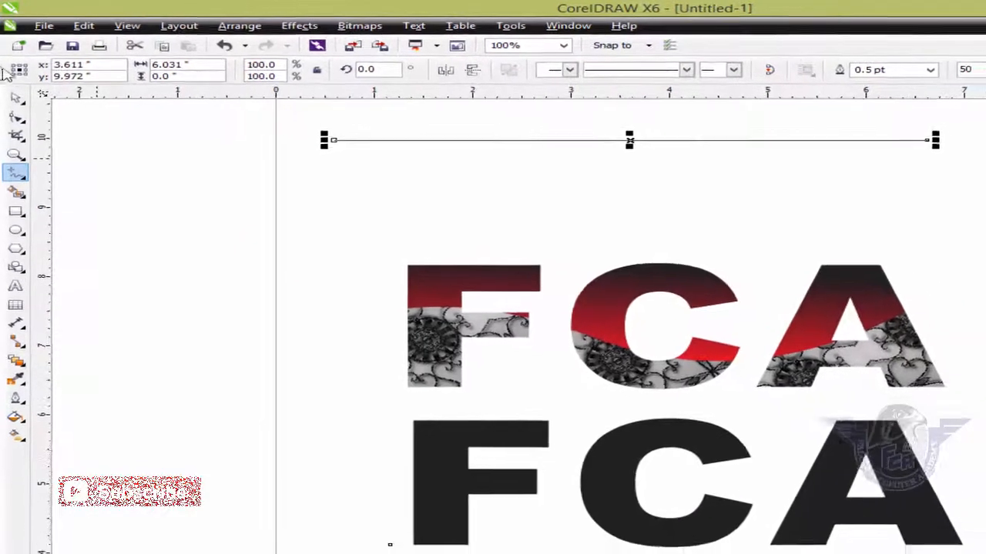
Shorten the line to about 3.625 inches, reposition it above the logo, and place a copy about 1.97 inches above it
click(18, 106)
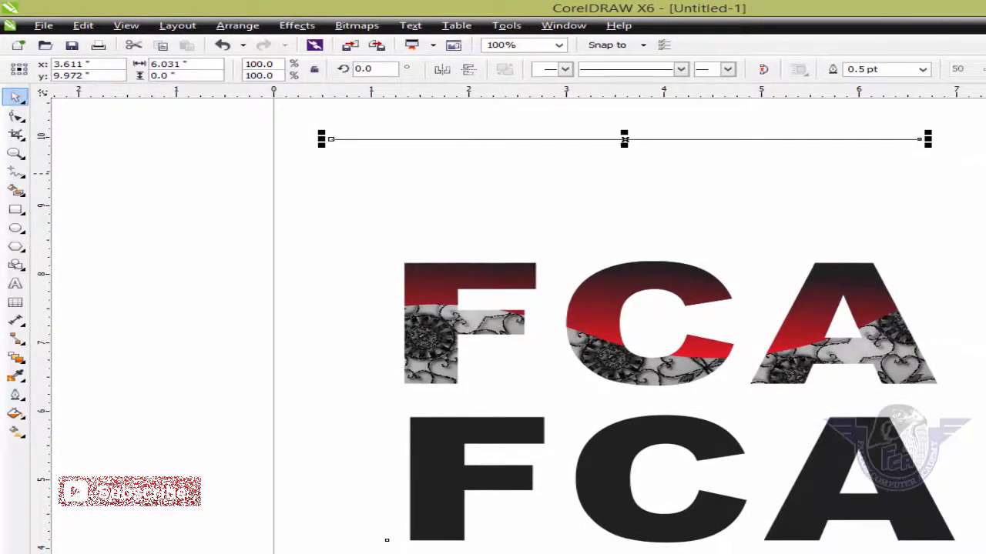
scroll(616, 324, up, 3)
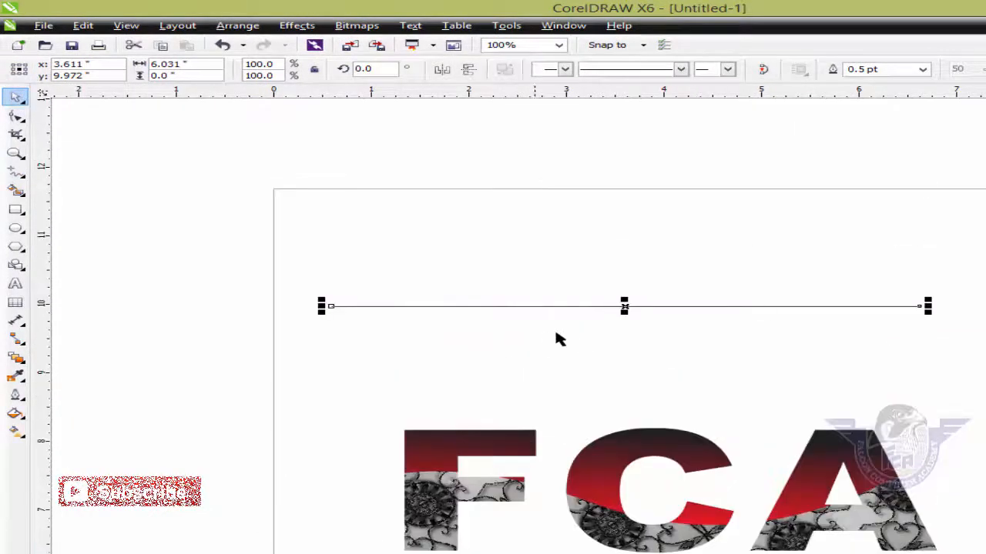
drag(928, 306, 693, 307)
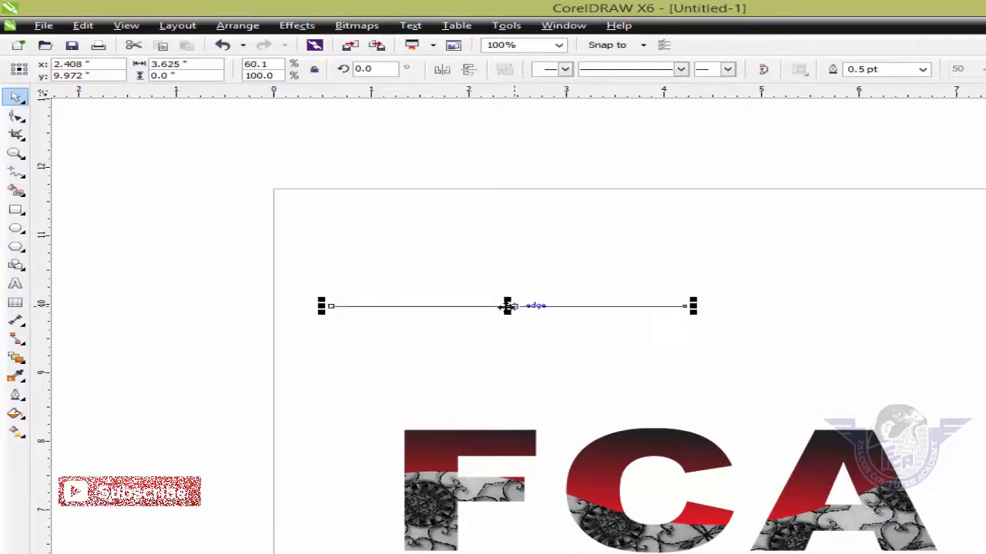
drag(507, 306, 669, 346)
click(670, 214)
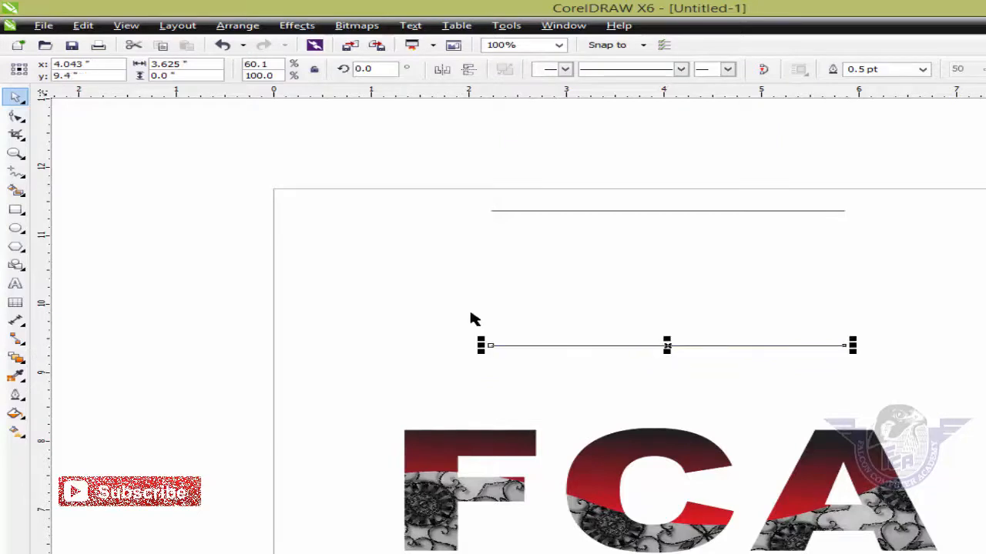
Blend the two parallel horizontal lines with 20 steps
drag(418, 195, 906, 375)
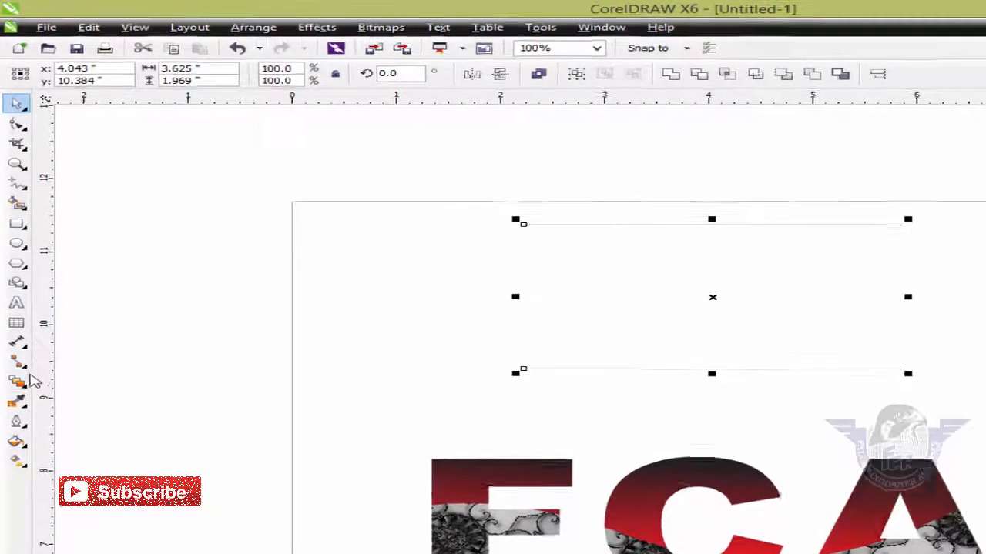
click(15, 357)
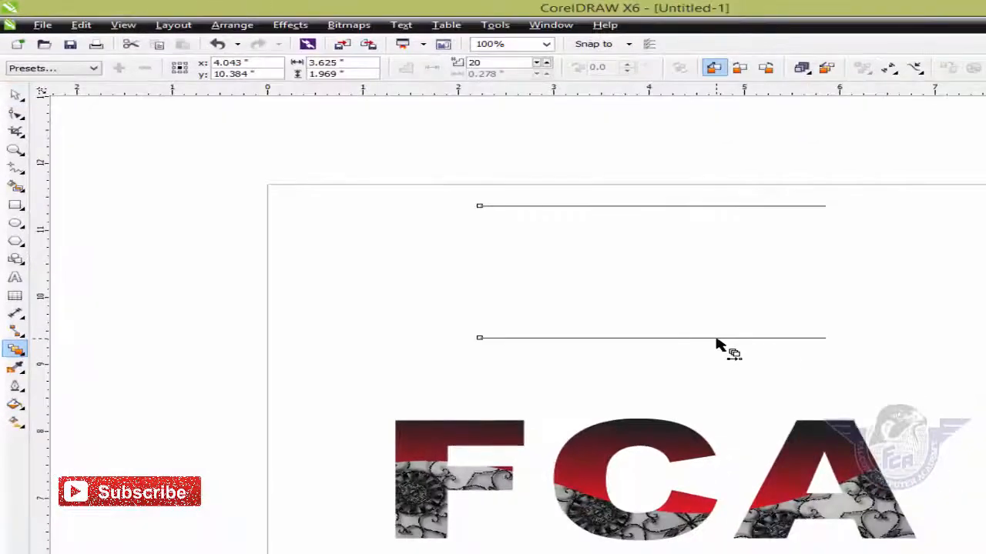
drag(717, 337, 652, 206)
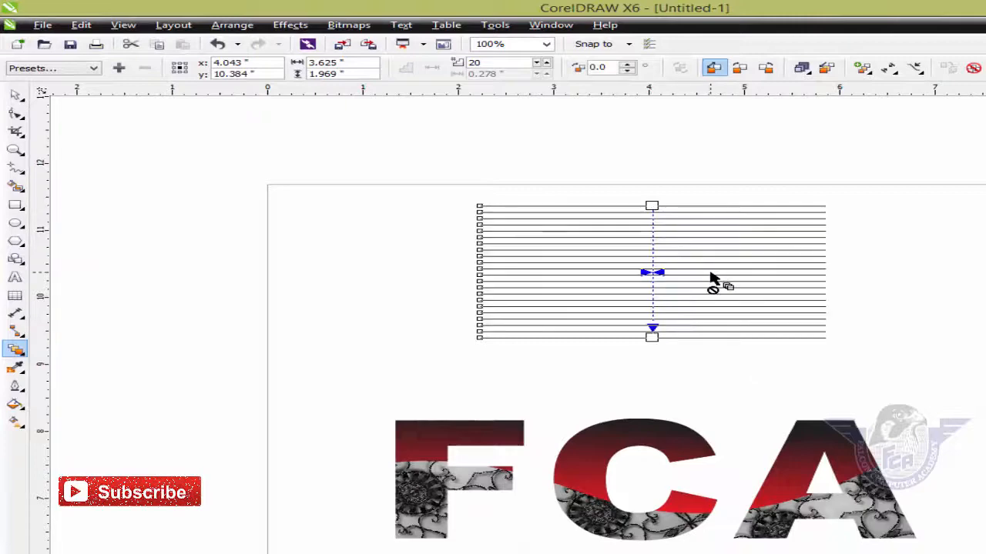
Set the outline colour of the blended line group to yellow
click(17, 95)
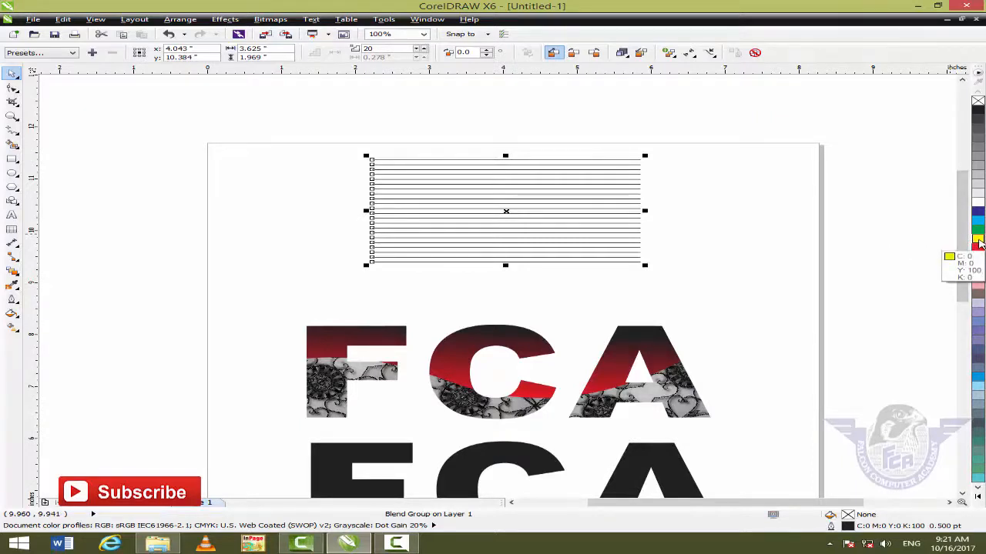
right_click(977, 240)
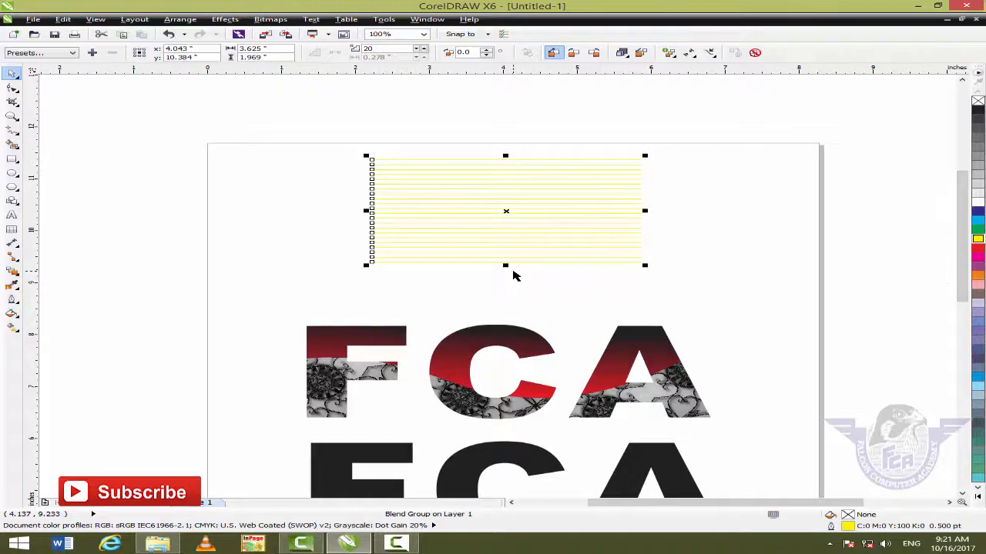
click(612, 274)
PowerClip the yellow blend group inside the lower black FCA letters
click(600, 253)
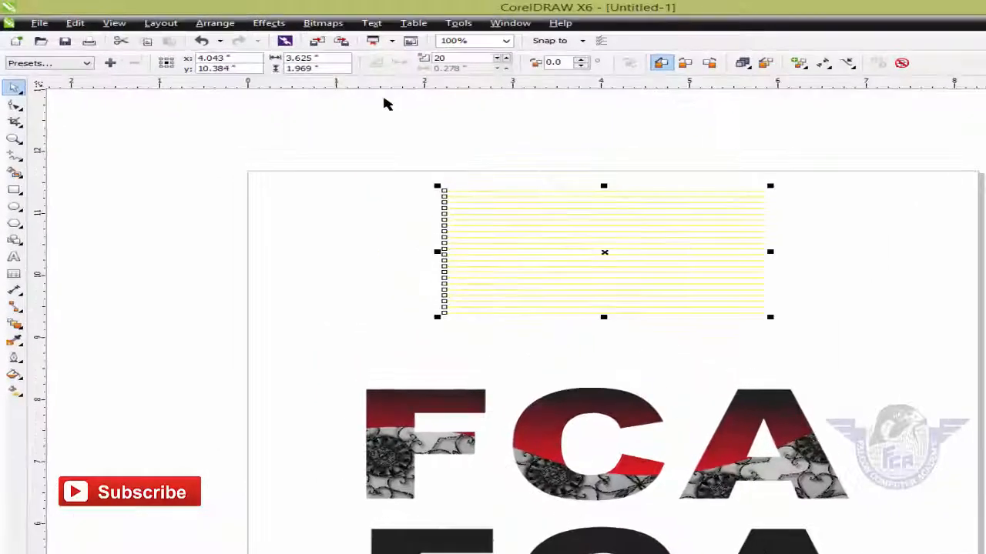
click(269, 22)
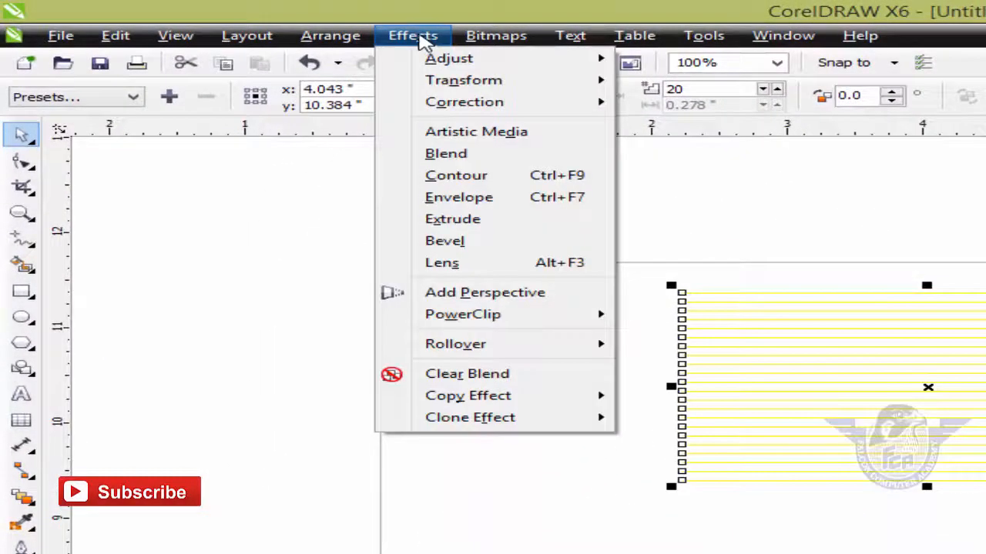
mouse_move(522, 317)
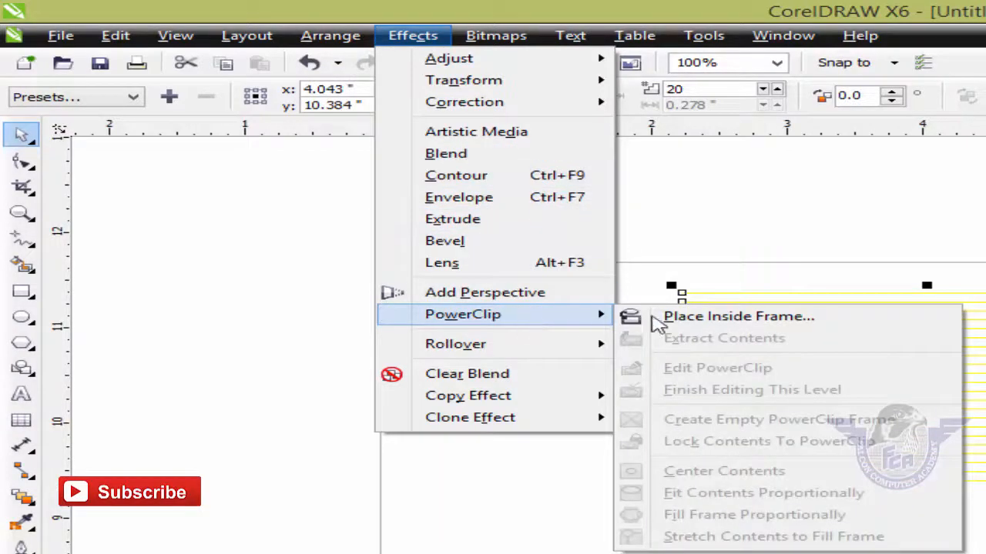
click(720, 319)
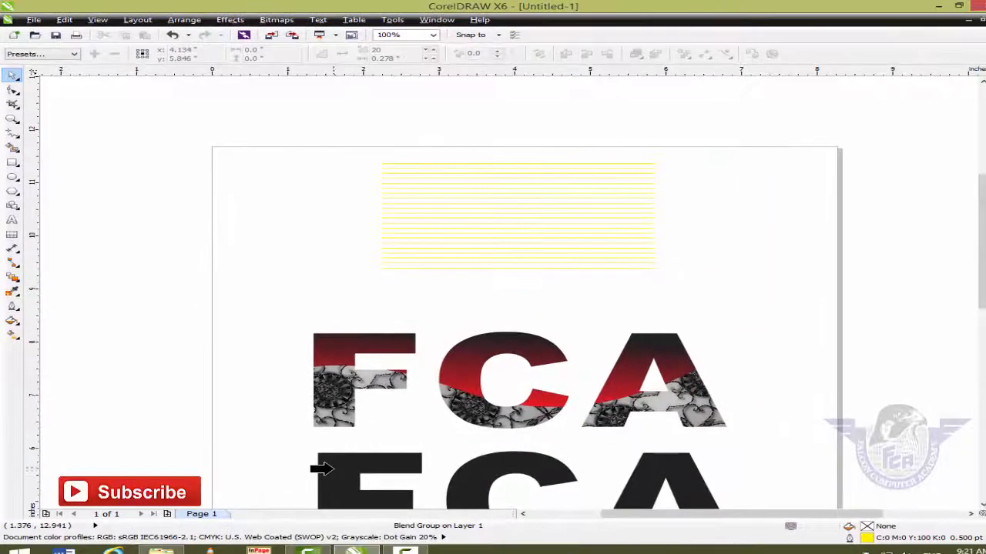
click(324, 473)
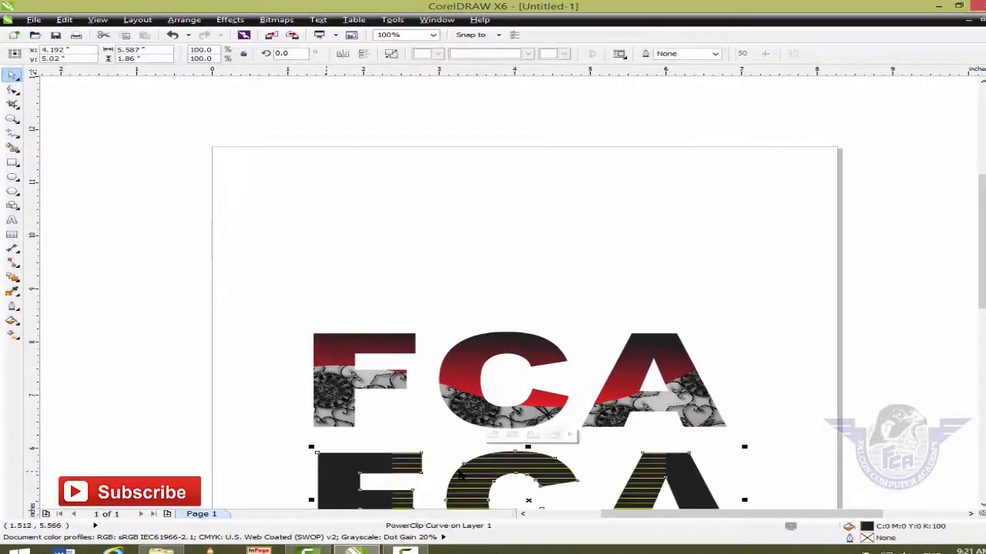
key(F4)
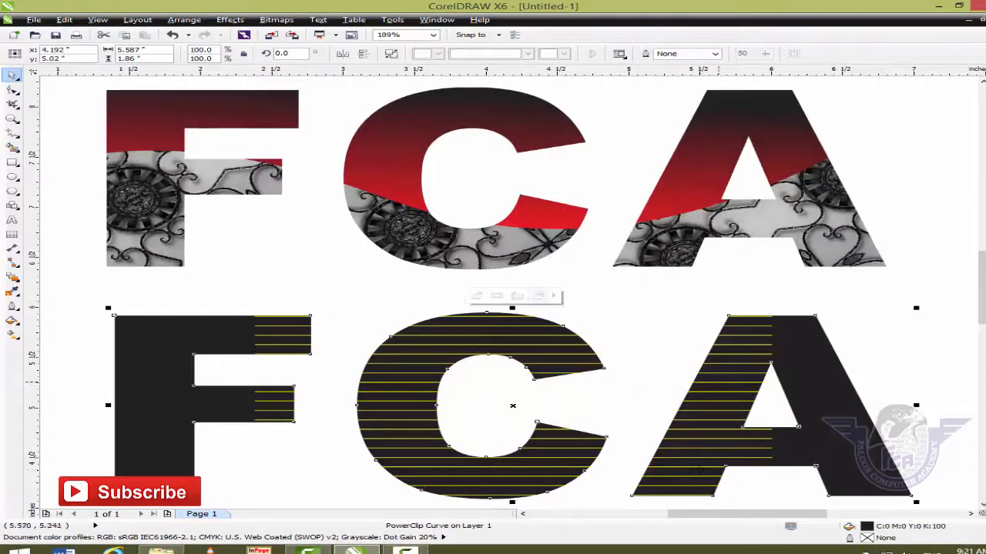
click(898, 348)
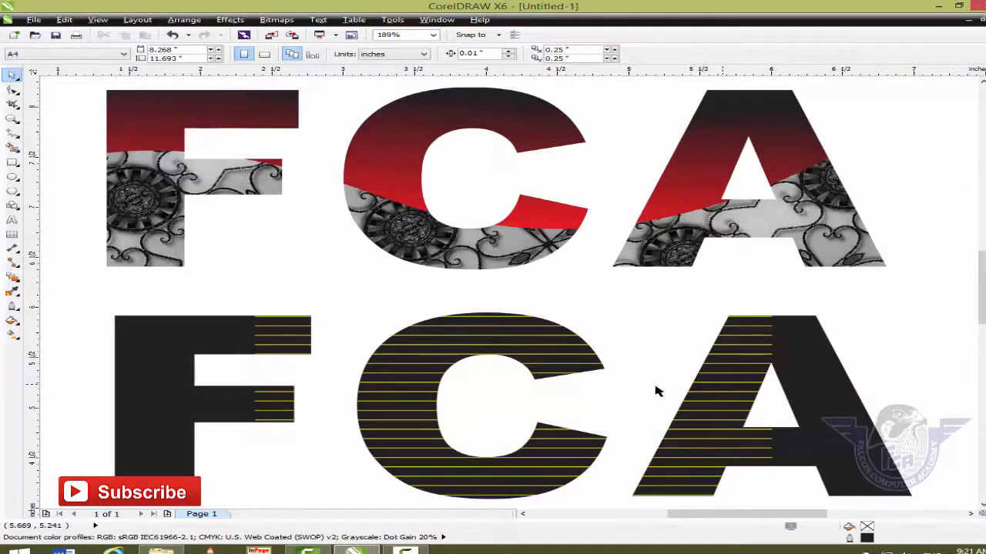
Edit the PowerClip contents of the lower FCA, stretching the yellow lines to about 5.91 inches wide to span all letters, and finish editing
right_click(407, 407)
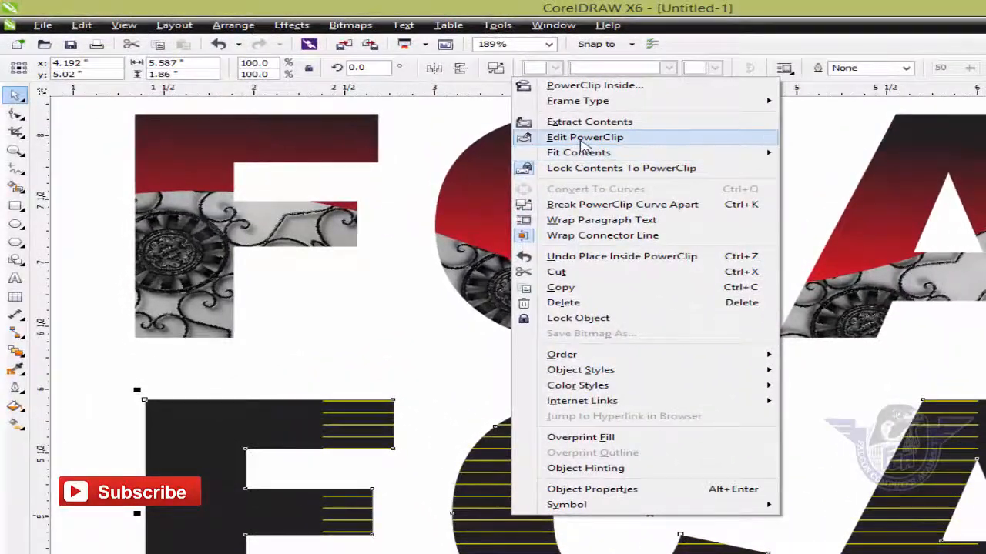
click(462, 112)
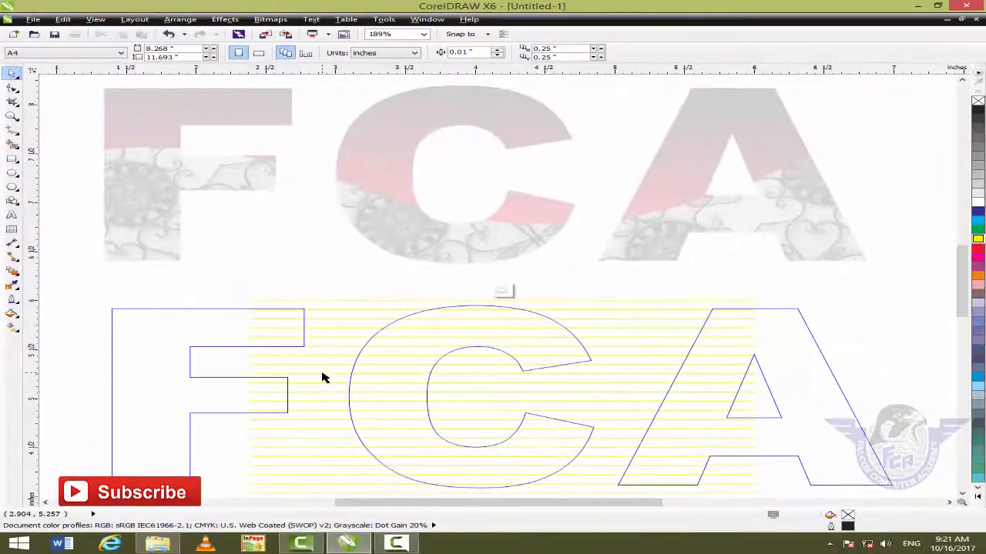
drag(244, 397, 75, 397)
drag(760, 397, 912, 411)
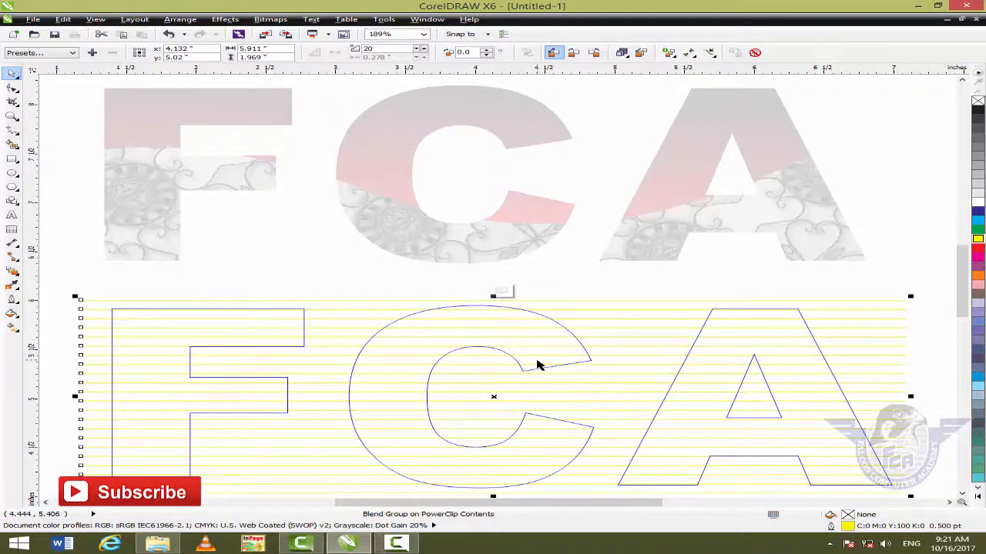
right_click(537, 360)
key(Escape)
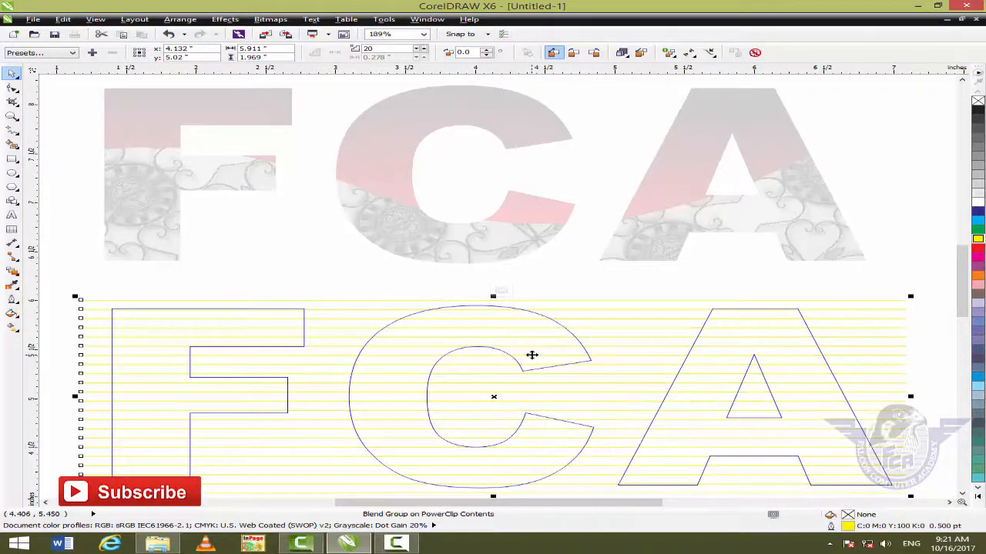
right_click(532, 356)
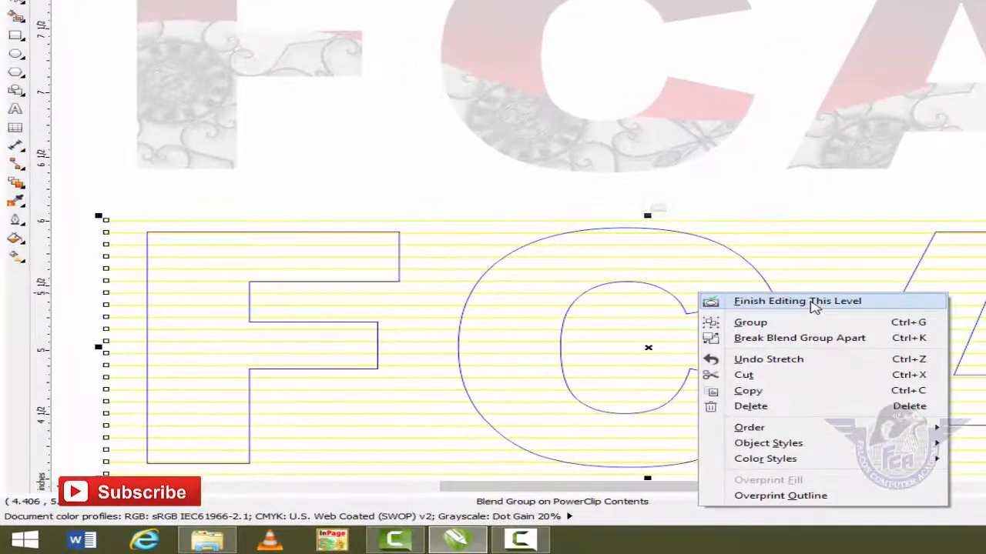
click(815, 302)
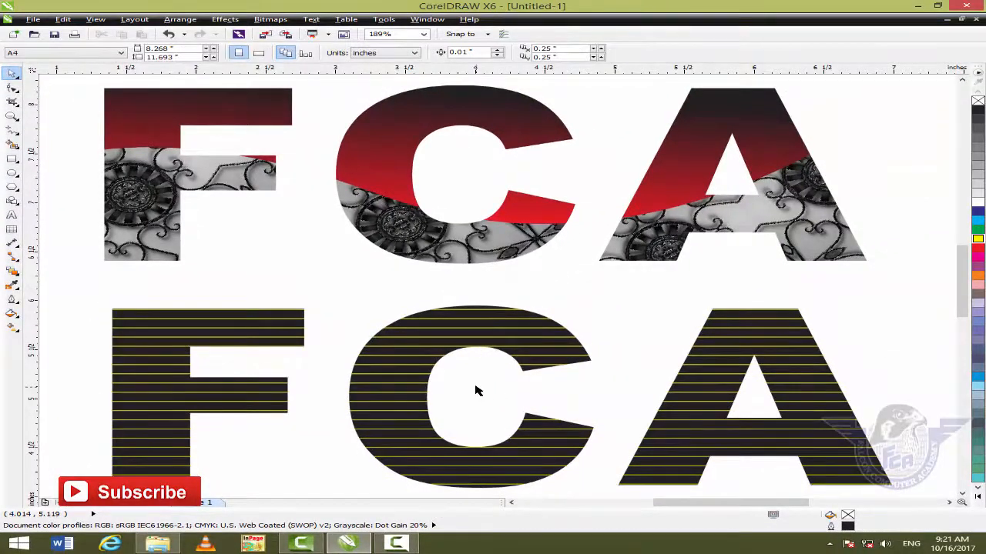
Reopen the lower FCA's PowerClip contents for editing and open the outline style choices for the yellow blend lines
click(535, 360)
right_click(535, 359)
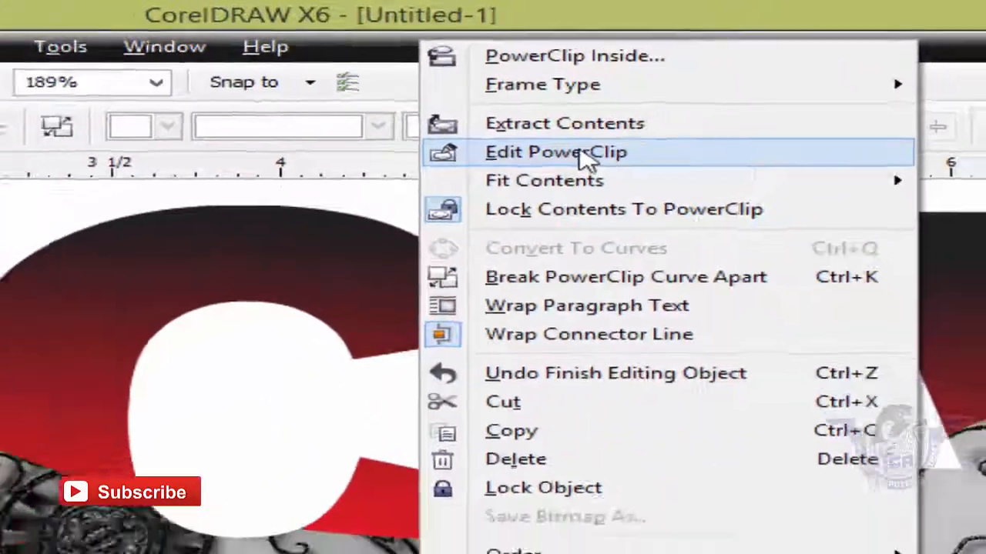
click(579, 152)
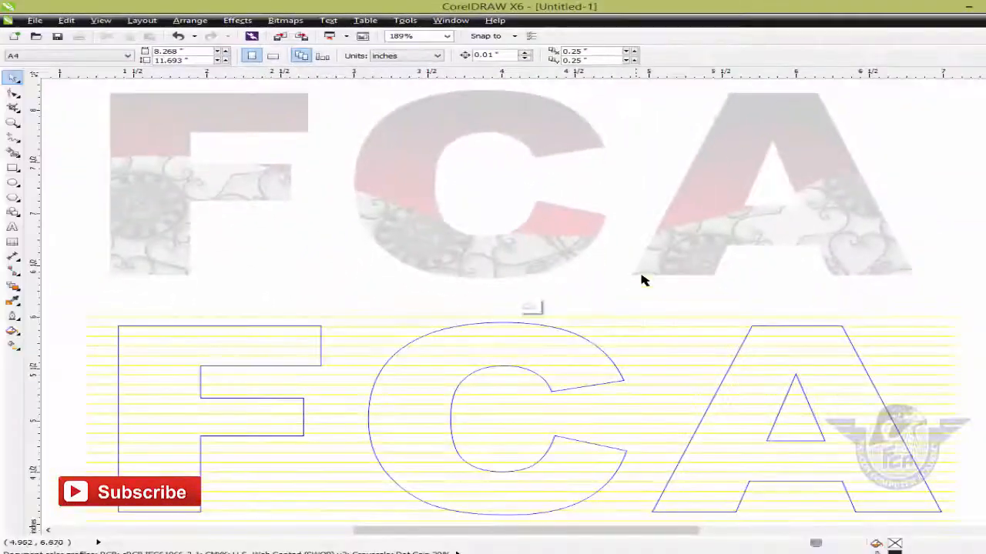
click(664, 332)
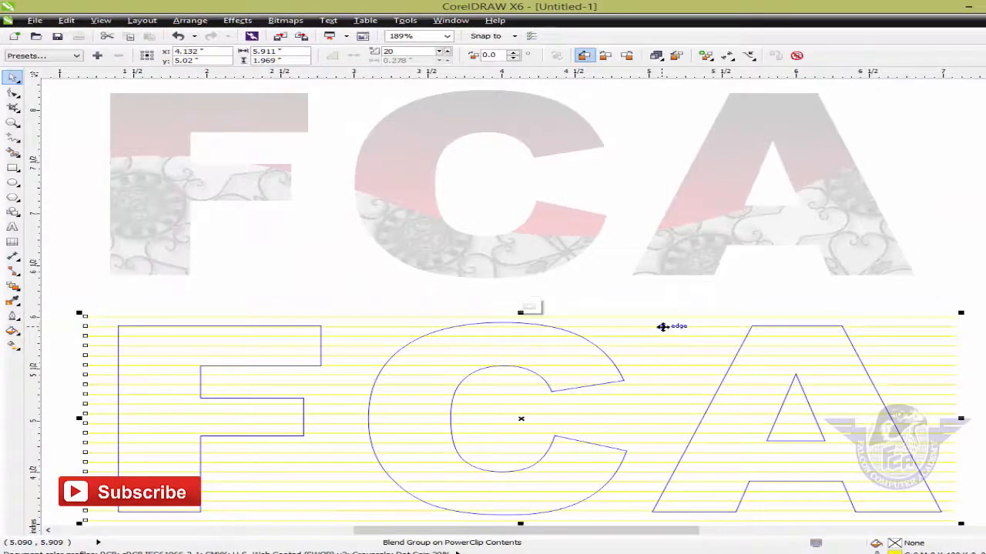
key(F12)
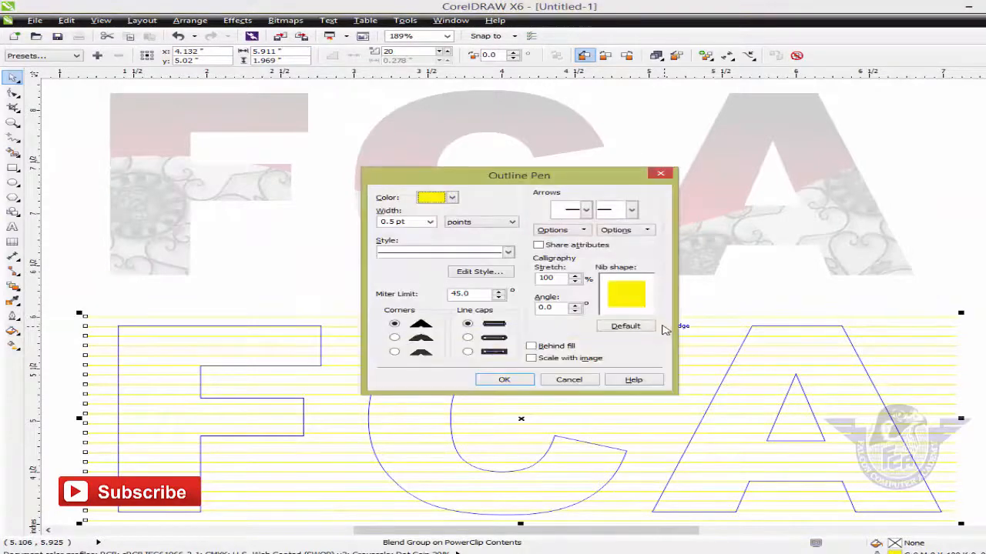
click(470, 255)
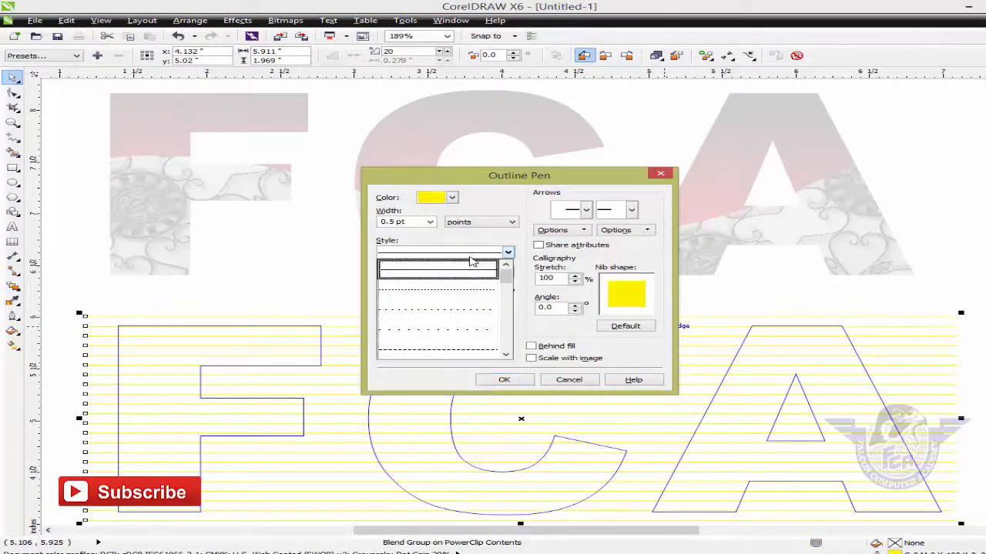